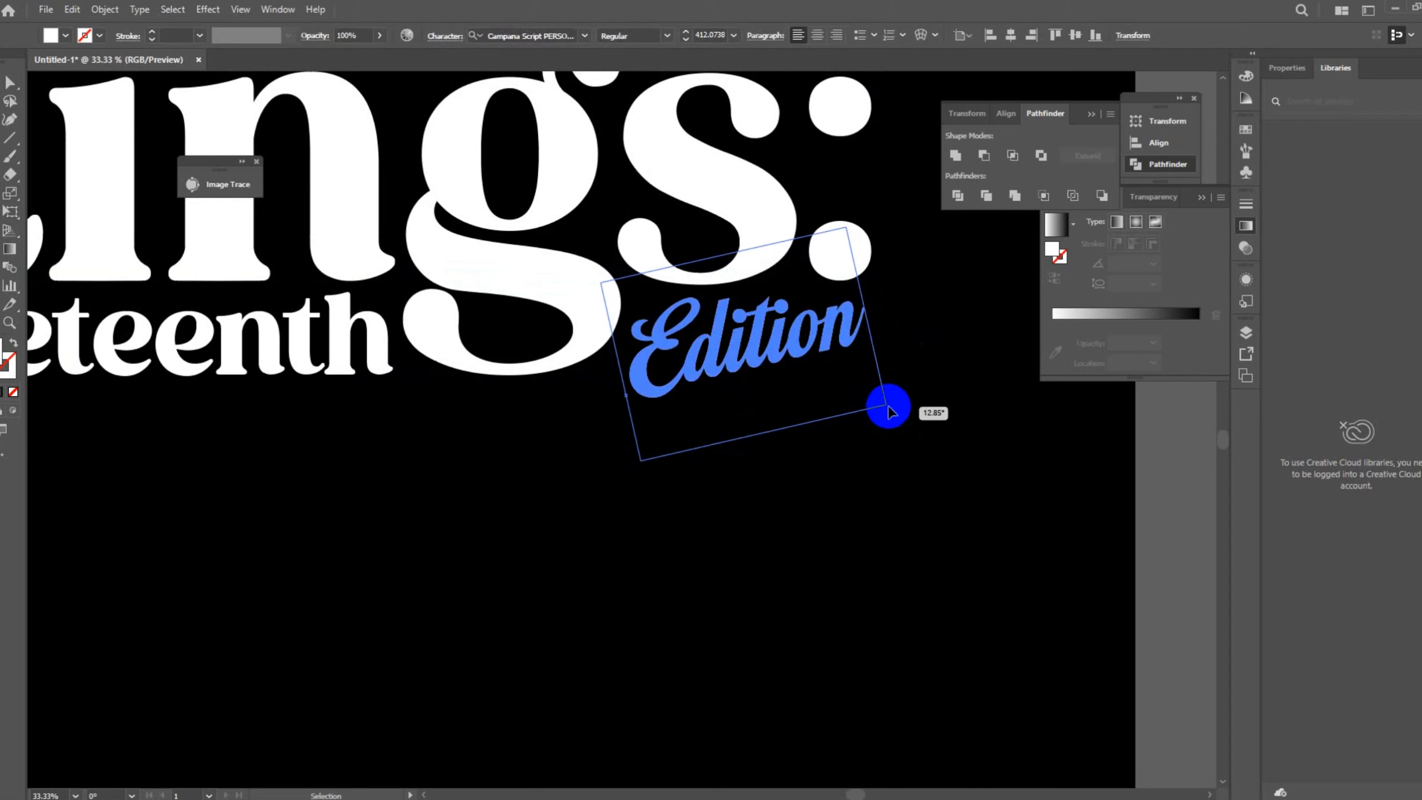
- Check how the four words of the lettering fit together on the black artboard
click(732, 543)
scroll(708, 536, down, 4)
scroll(706, 536, up, 1)
scroll(707, 535, down, 1)
scroll(967, 459, down, 2)
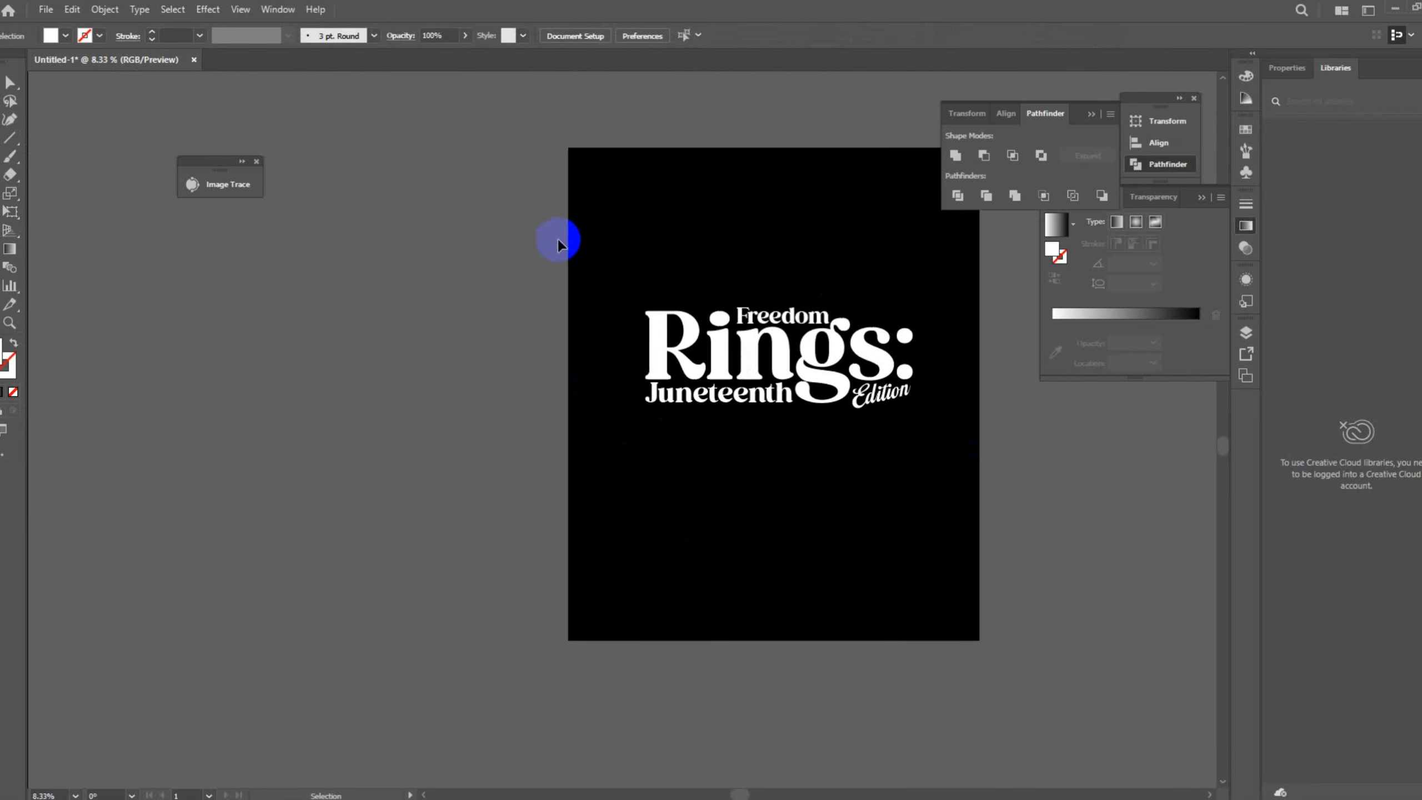
scroll(933, 352, up, 2)
right_click(866, 354)
click(541, 564)
click(541, 565)
click(654, 340)
scroll(590, 552, down, 2)
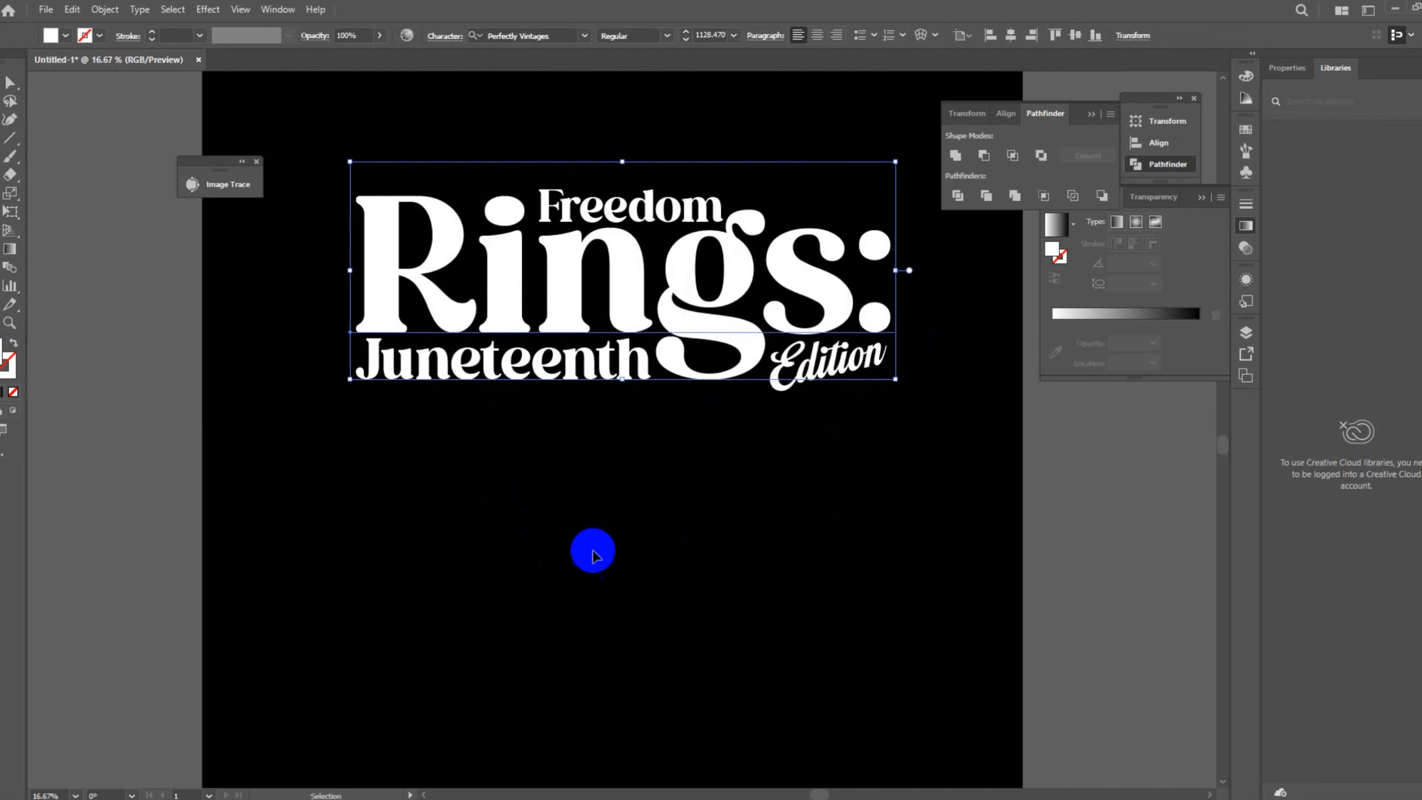
click(591, 553)
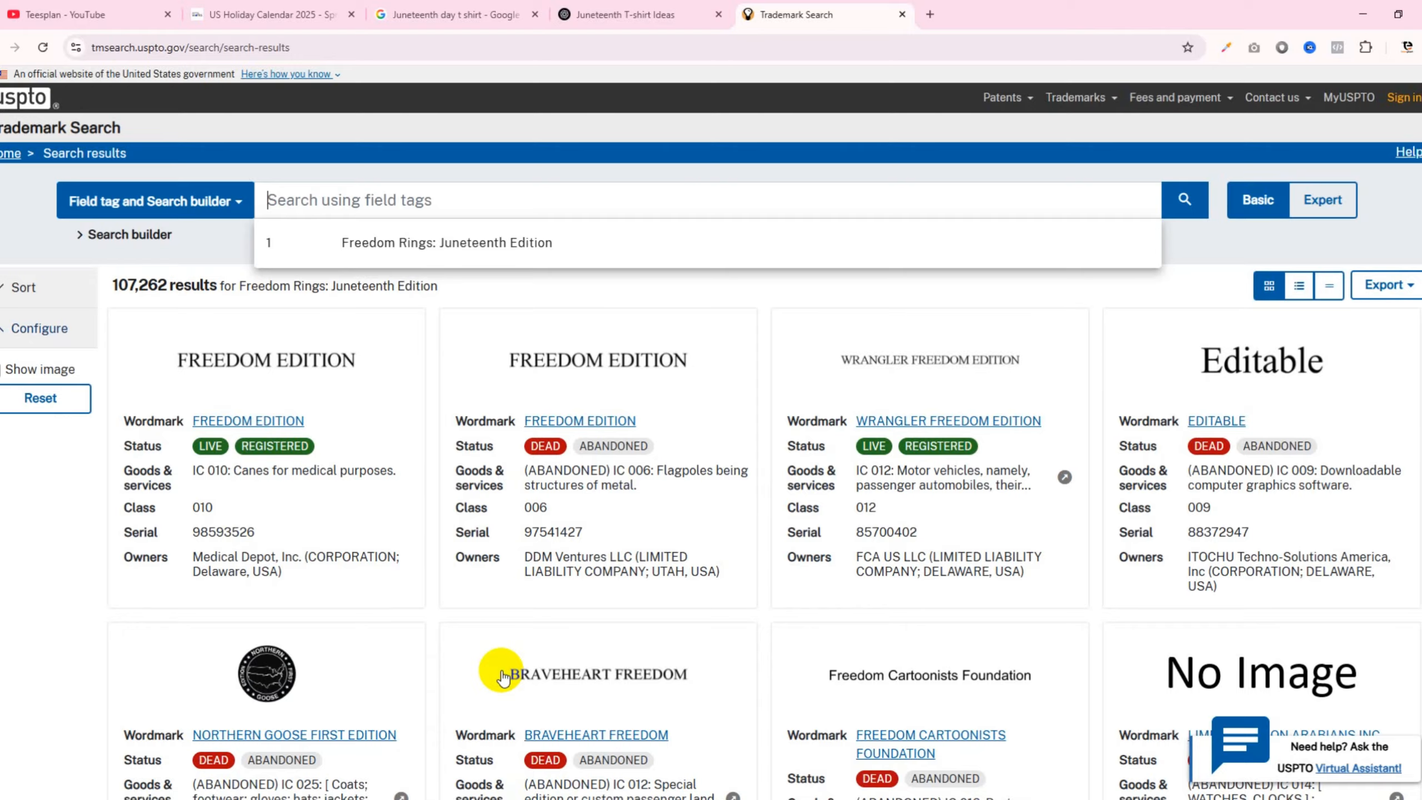
- Switch to the browser's "Juneteenth day t shirt" image results, copy the black Juneteenth shirt photo, and paste it into the Illustrator document
click(413, 7)
right_click(1149, 436)
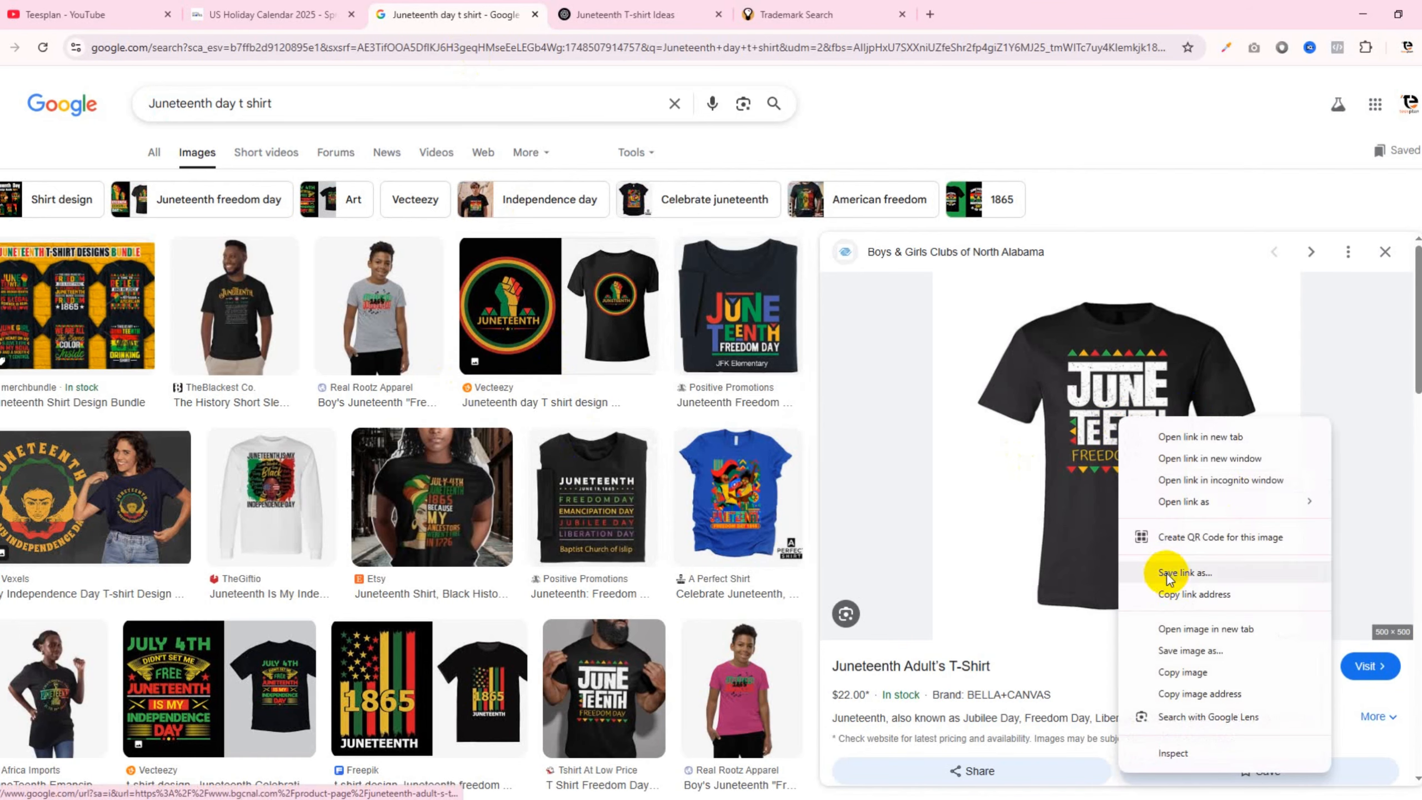
click(1181, 652)
click(677, 798)
key(ctrl+v)
- Place the pasted shirt photo below the lettering, overlapping the artboard's left edge, as a colour reference
drag(622, 477, 673, 652)
scroll(700, 479, down, 1)
drag(705, 465, 367, 605)
- Fill the word "Rings:" with the yellow sampled from a triangle on the shirt photo
click(553, 348)
scroll(371, 498, up, 1)
click(9, 305)
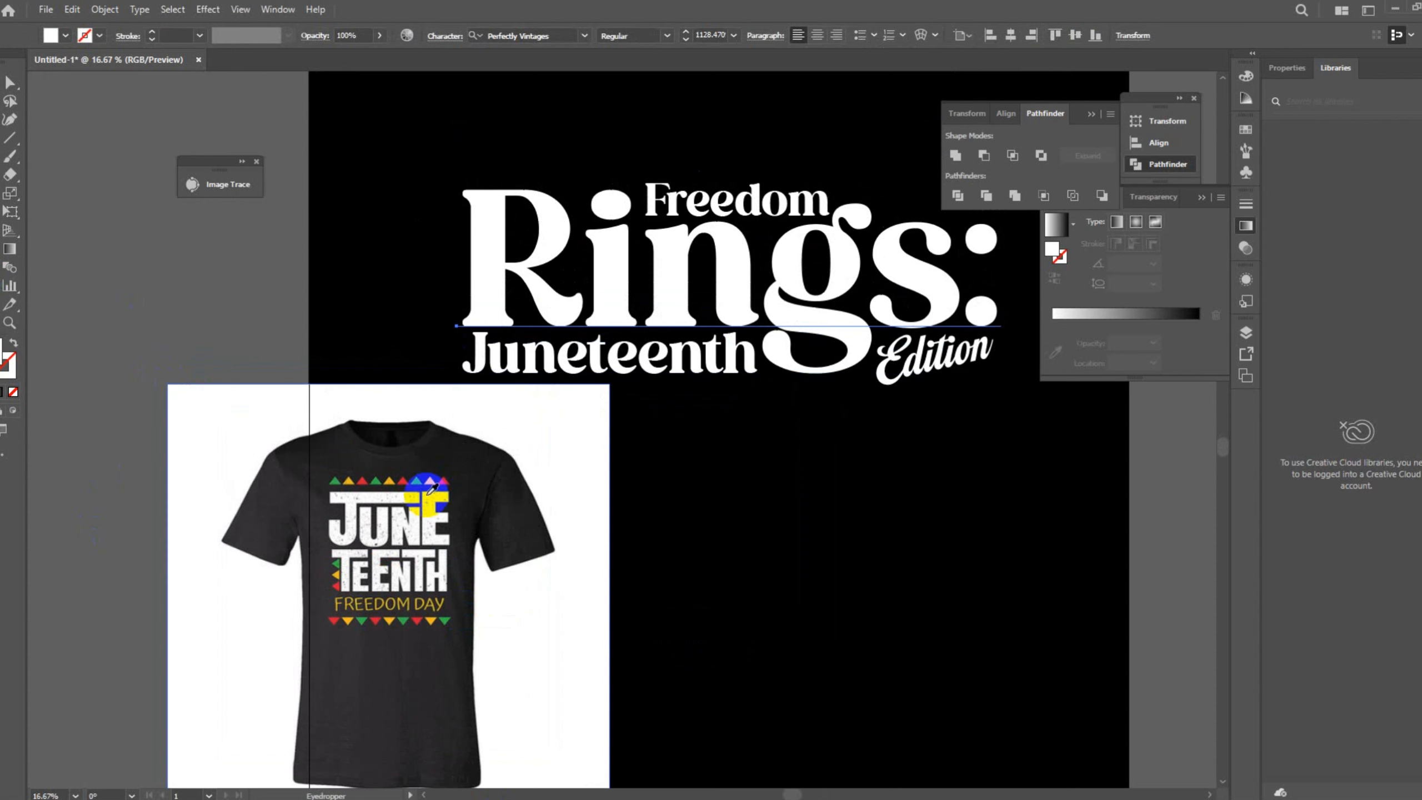
click(409, 473)
scroll(380, 530, up, 4)
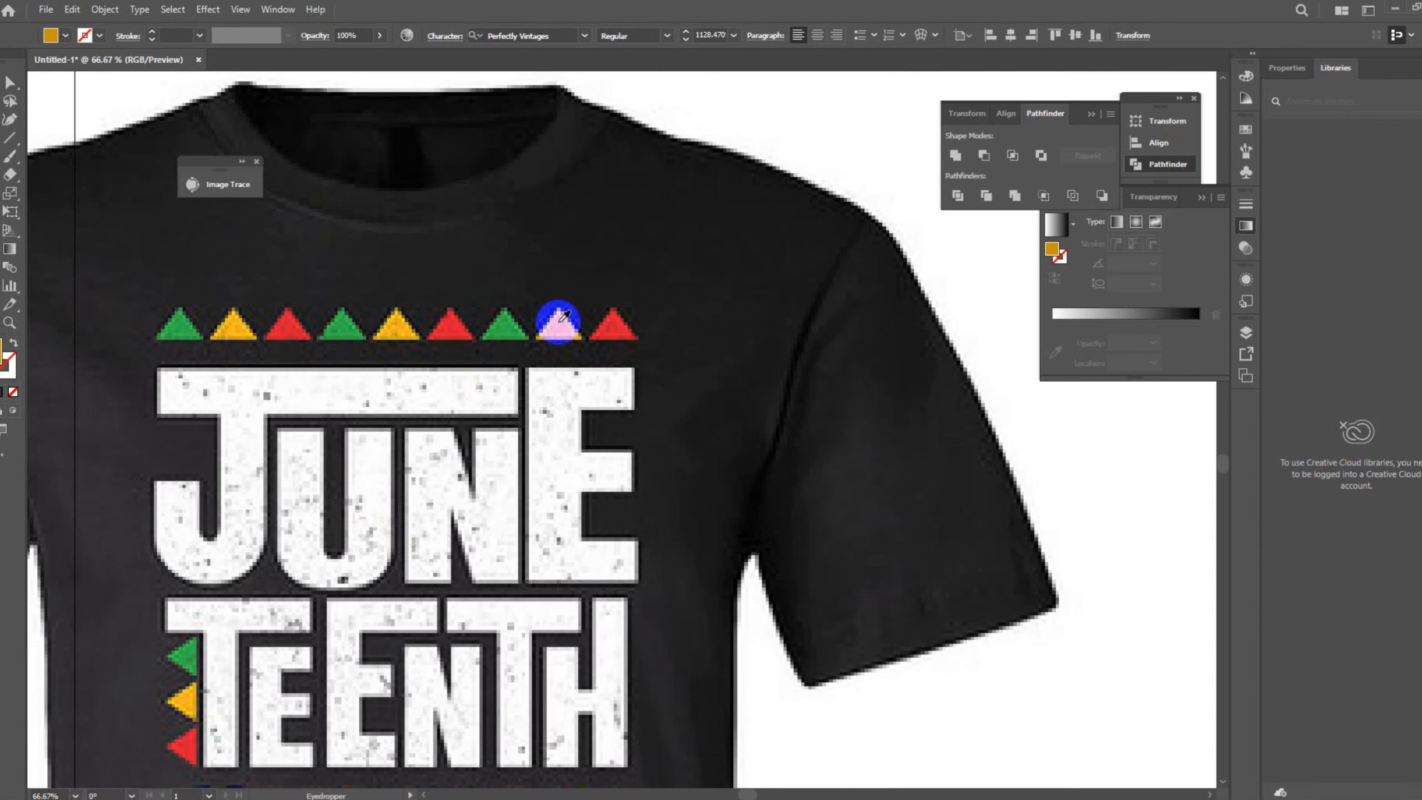
scroll(492, 336, up, 5)
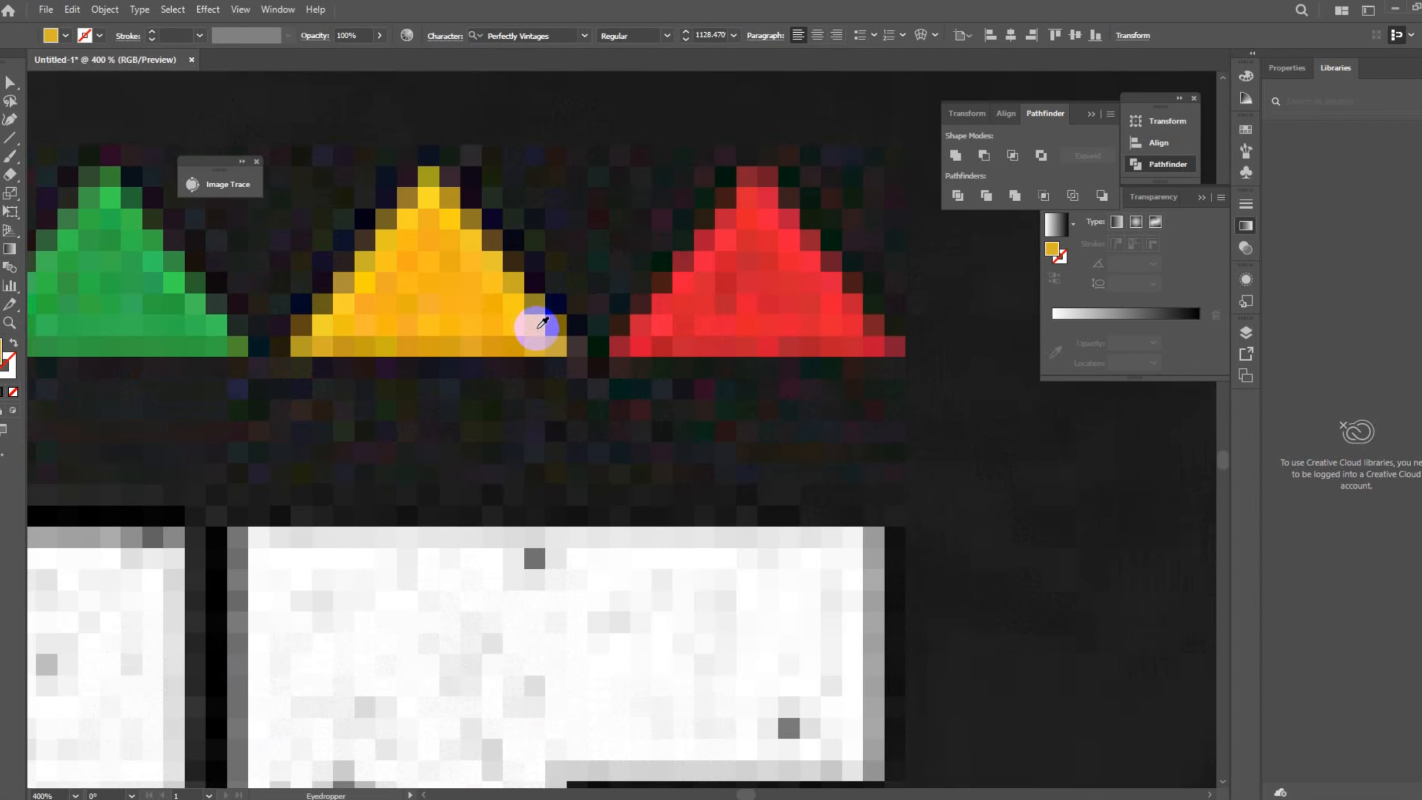
scroll(407, 492, down, 8)
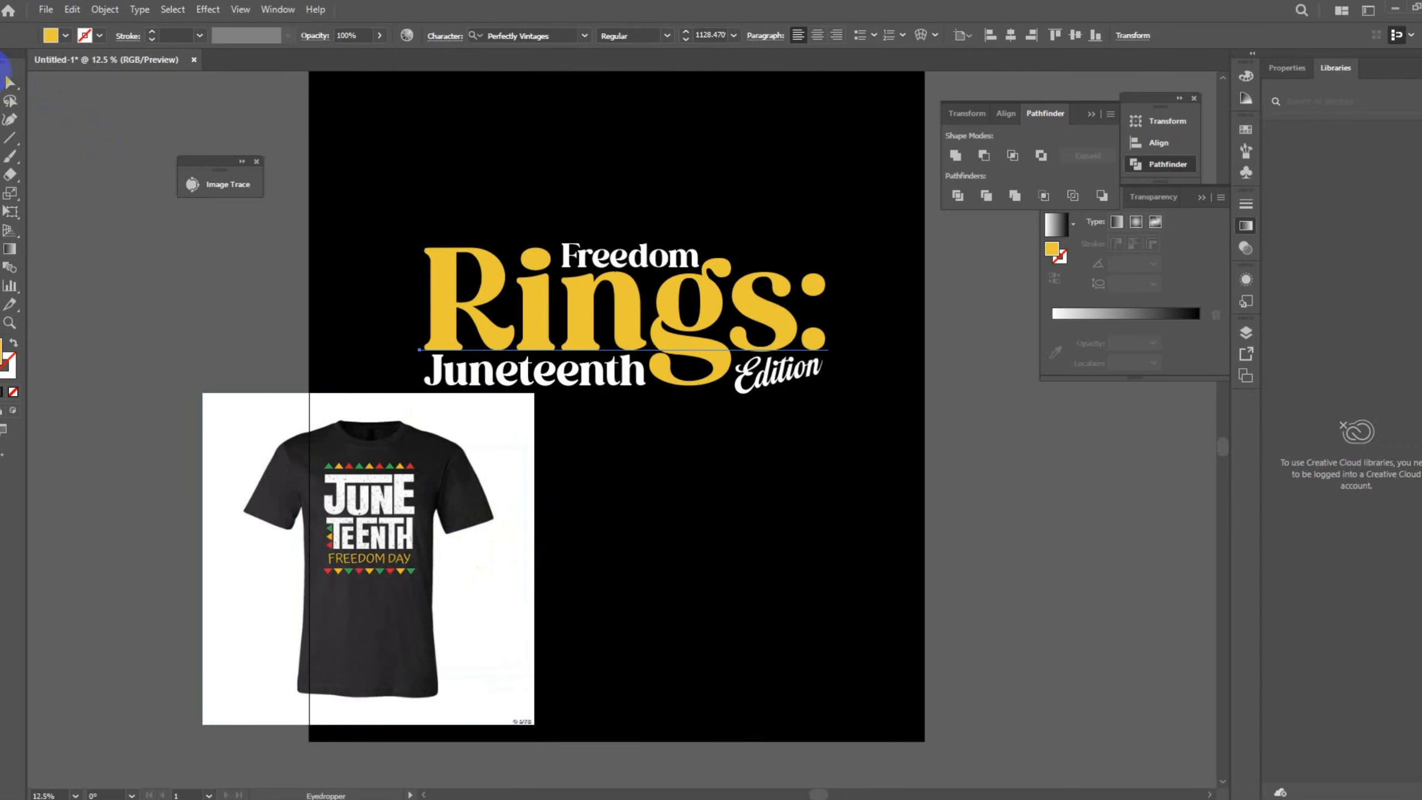
- Fill the word "Freedom" with the green sampled from a triangle on the shirt photo
click(2, 79)
click(406, 291)
click(663, 237)
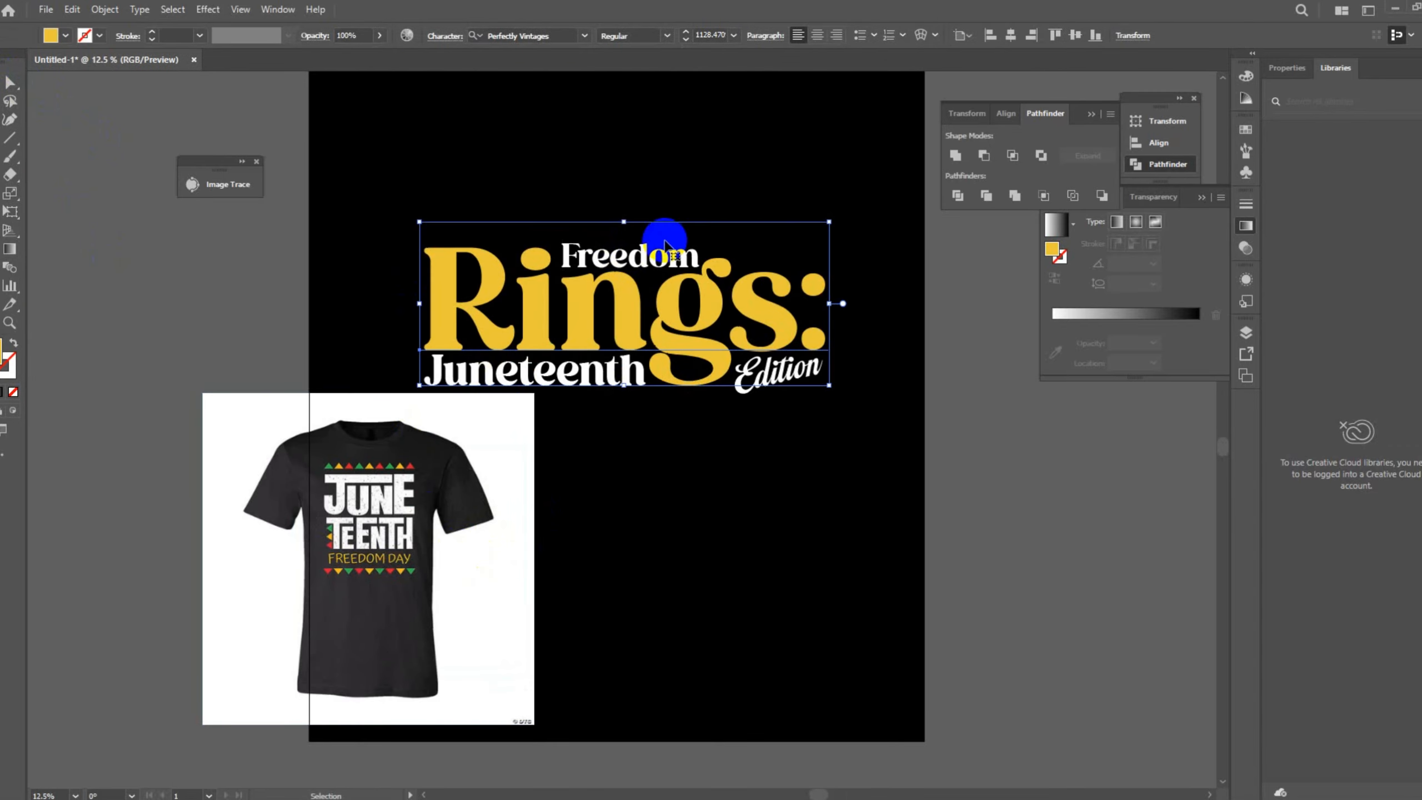
click(652, 210)
click(579, 247)
key(i)
scroll(317, 263, up, 6)
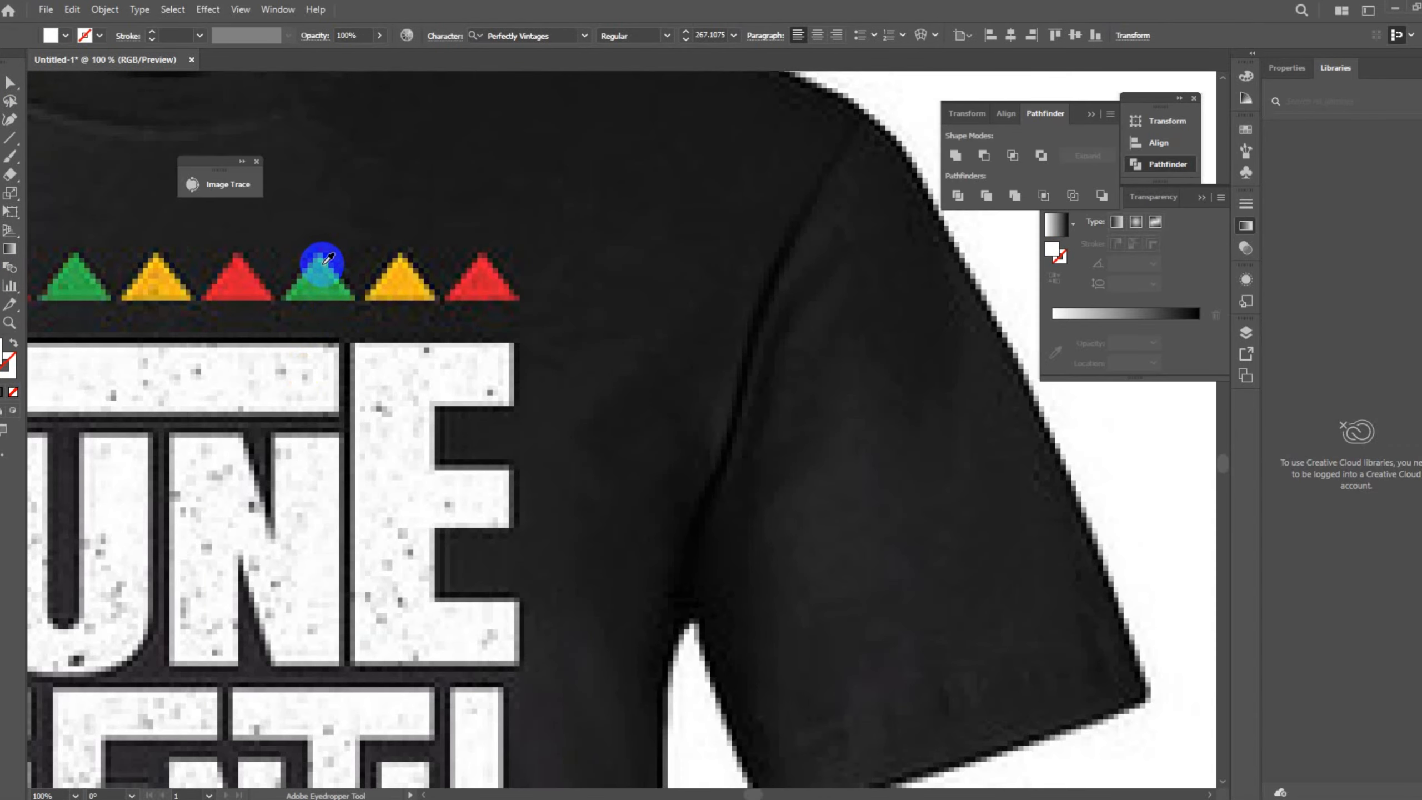
click(317, 263)
scroll(317, 263, down, 7)
- Fill the word "Juneteenth" with the red sampled from a triangle on the shirt photo
click(6, 81)
scroll(493, 381, up, 1)
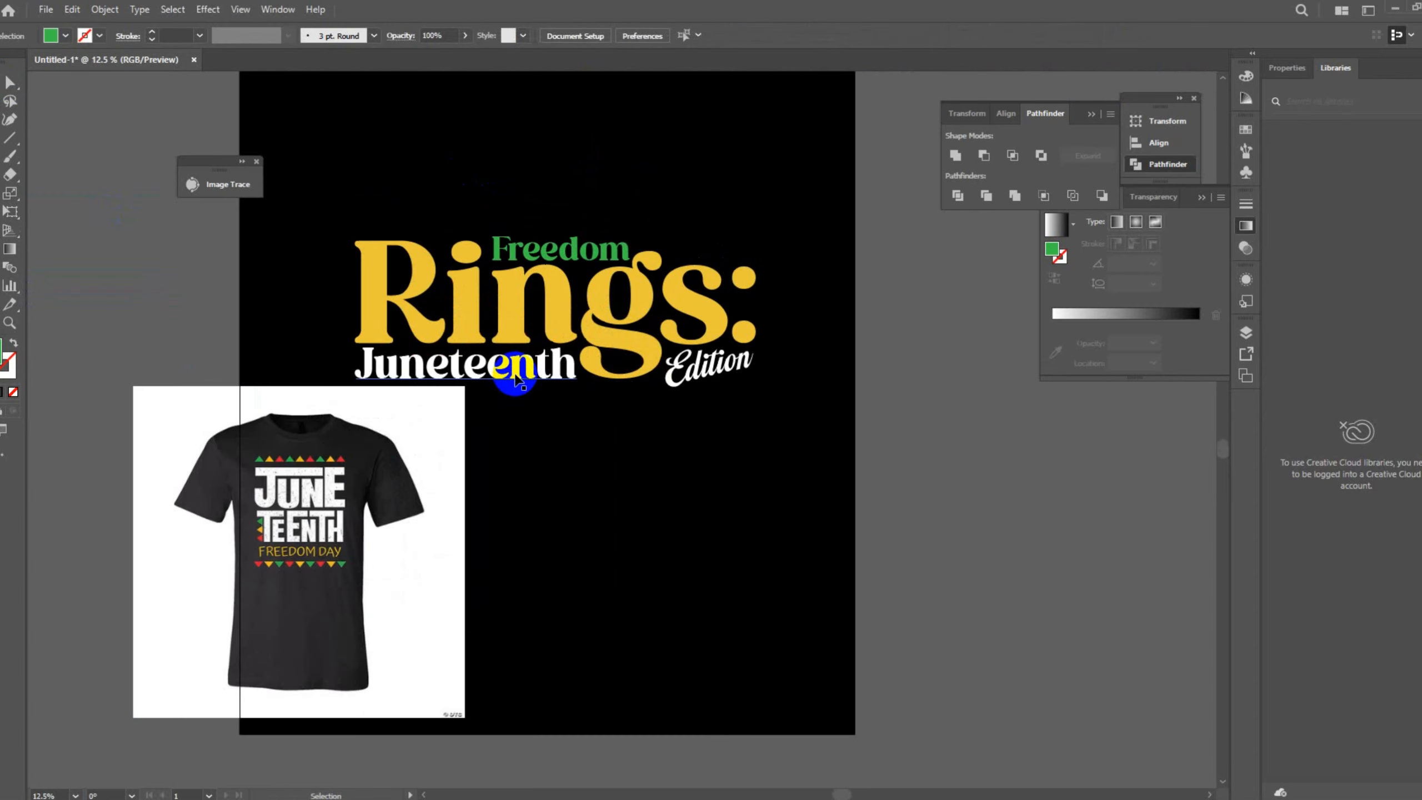
click(512, 373)
scroll(470, 406, up, 1)
key(i)
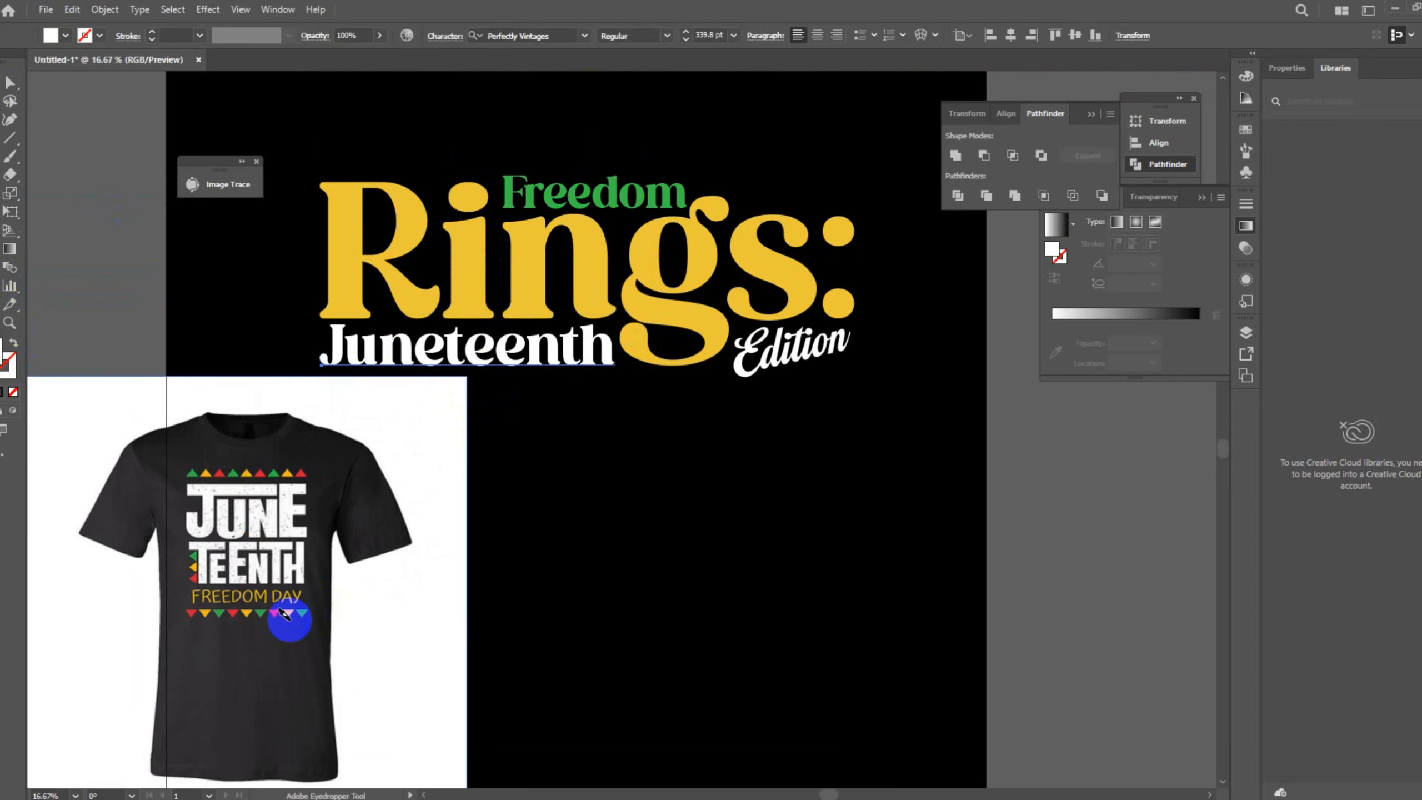
scroll(295, 625, up, 5)
click(247, 581)
scroll(460, 600, down, 6)
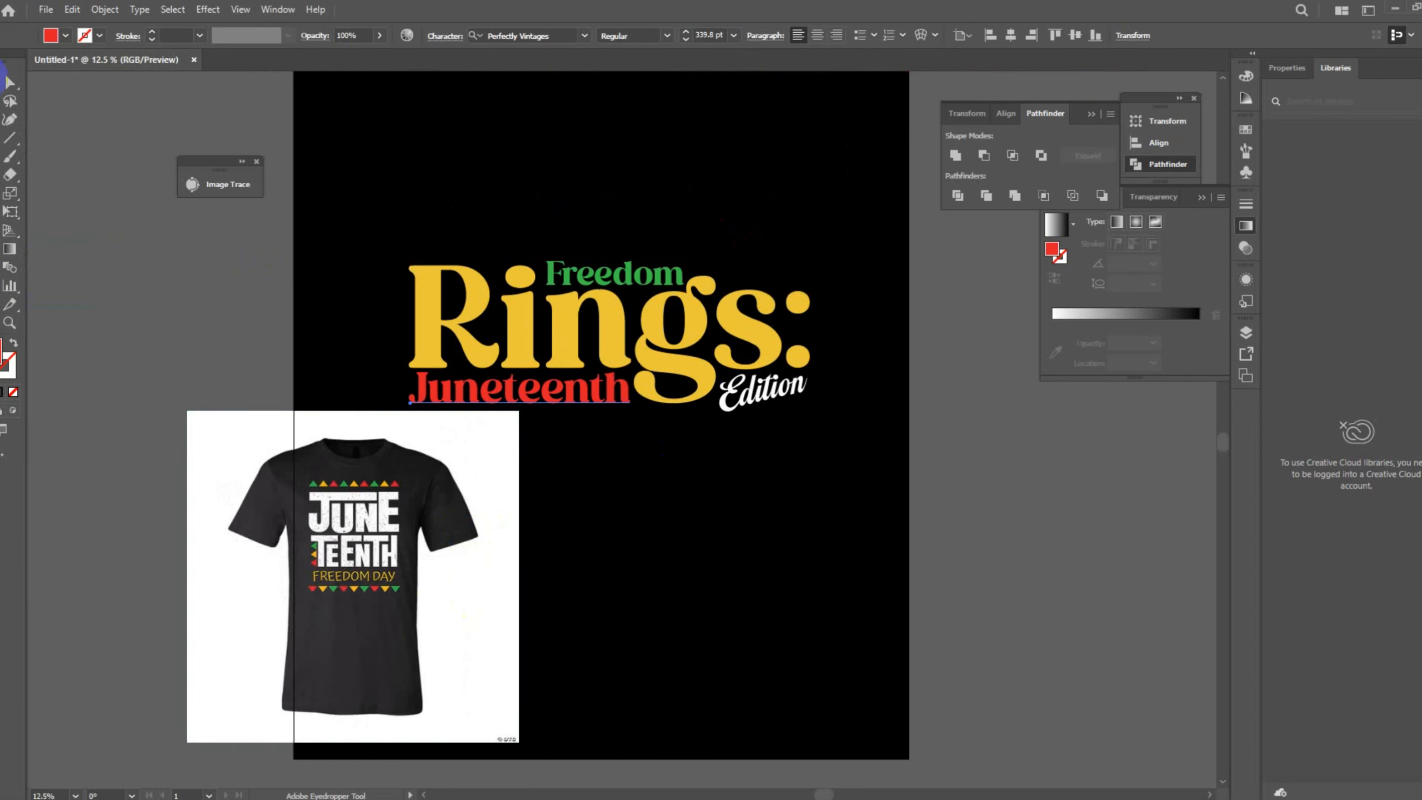
- Convert the word "Edition" to outlines and unite its letters into a single compound path
click(6, 82)
click(521, 159)
scroll(415, 451, up, 2)
scroll(425, 504, down, 2)
scroll(728, 431, up, 1)
click(763, 412)
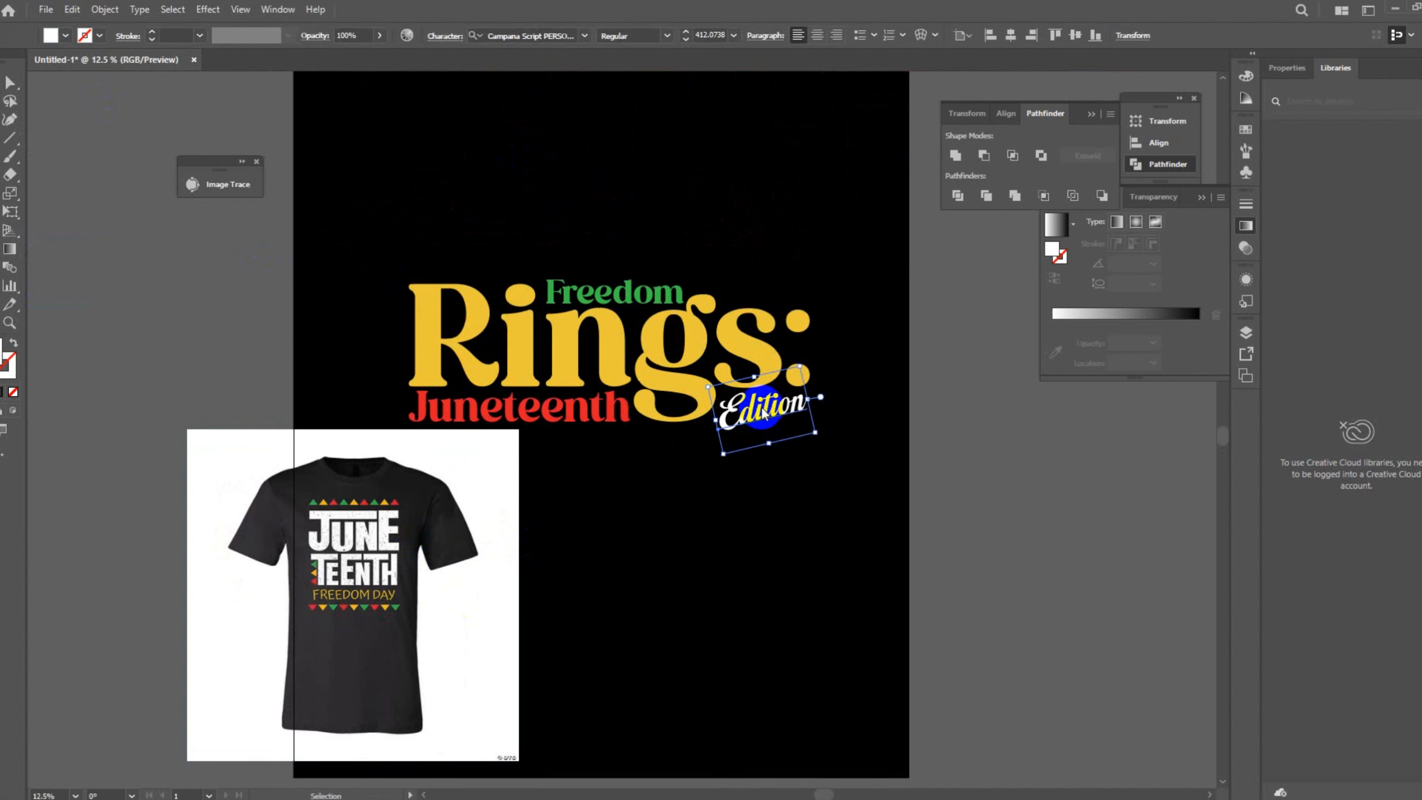
right_click(763, 412)
click(820, 565)
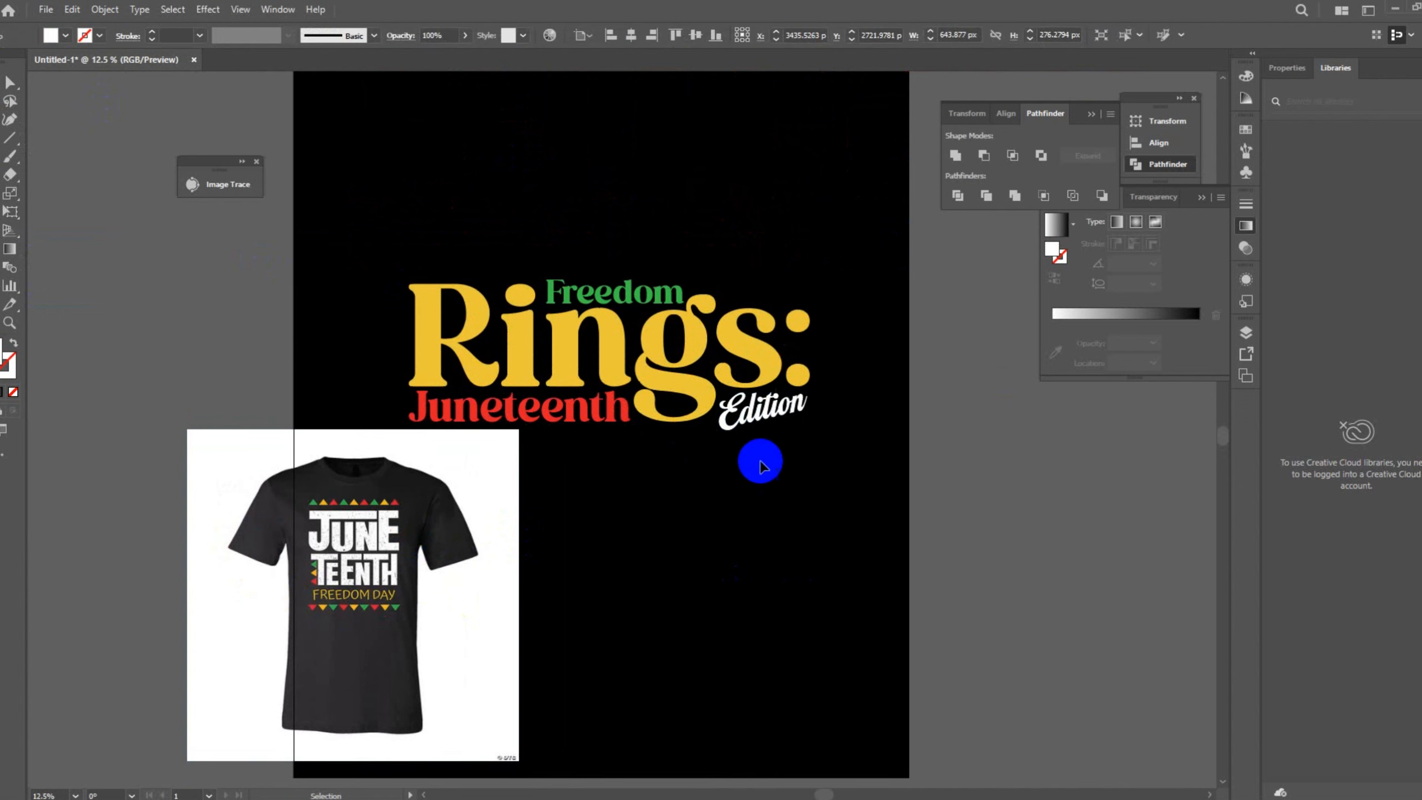
click(280, 10)
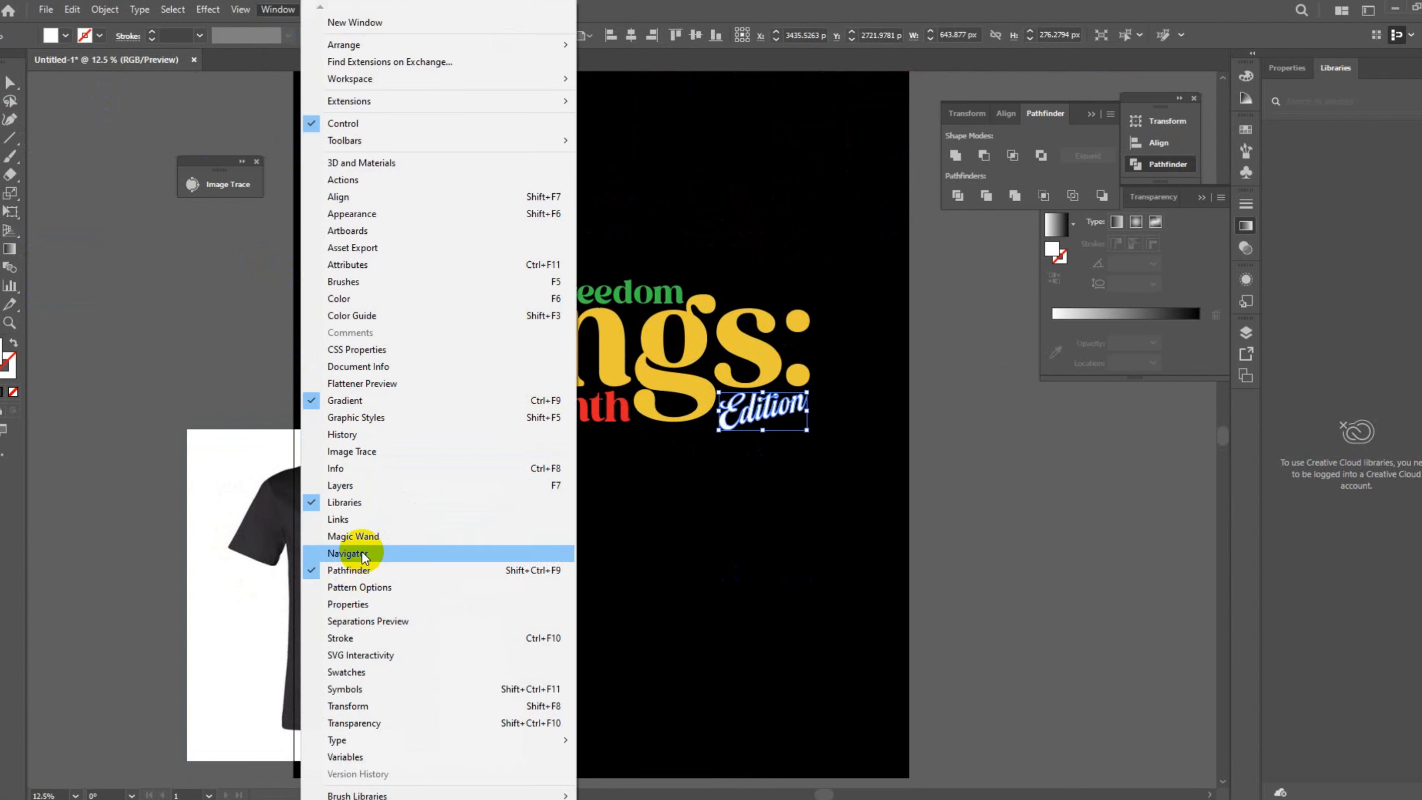
click(959, 157)
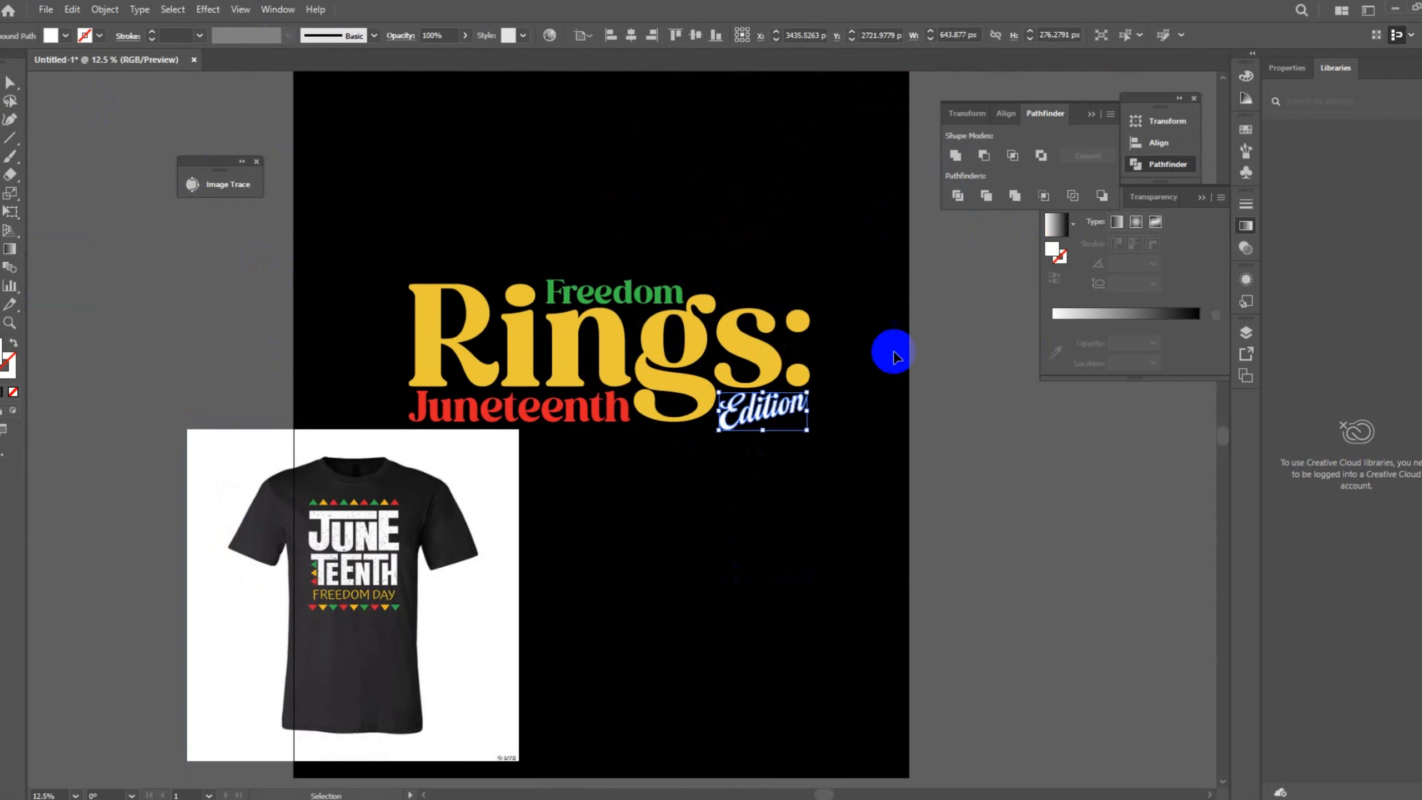
- Apply a linear gradient to "Edition", colour its first stop with the lettering's yellow, and add a middle stop at about 48%
scroll(819, 399, up, 2)
click(2, 392)
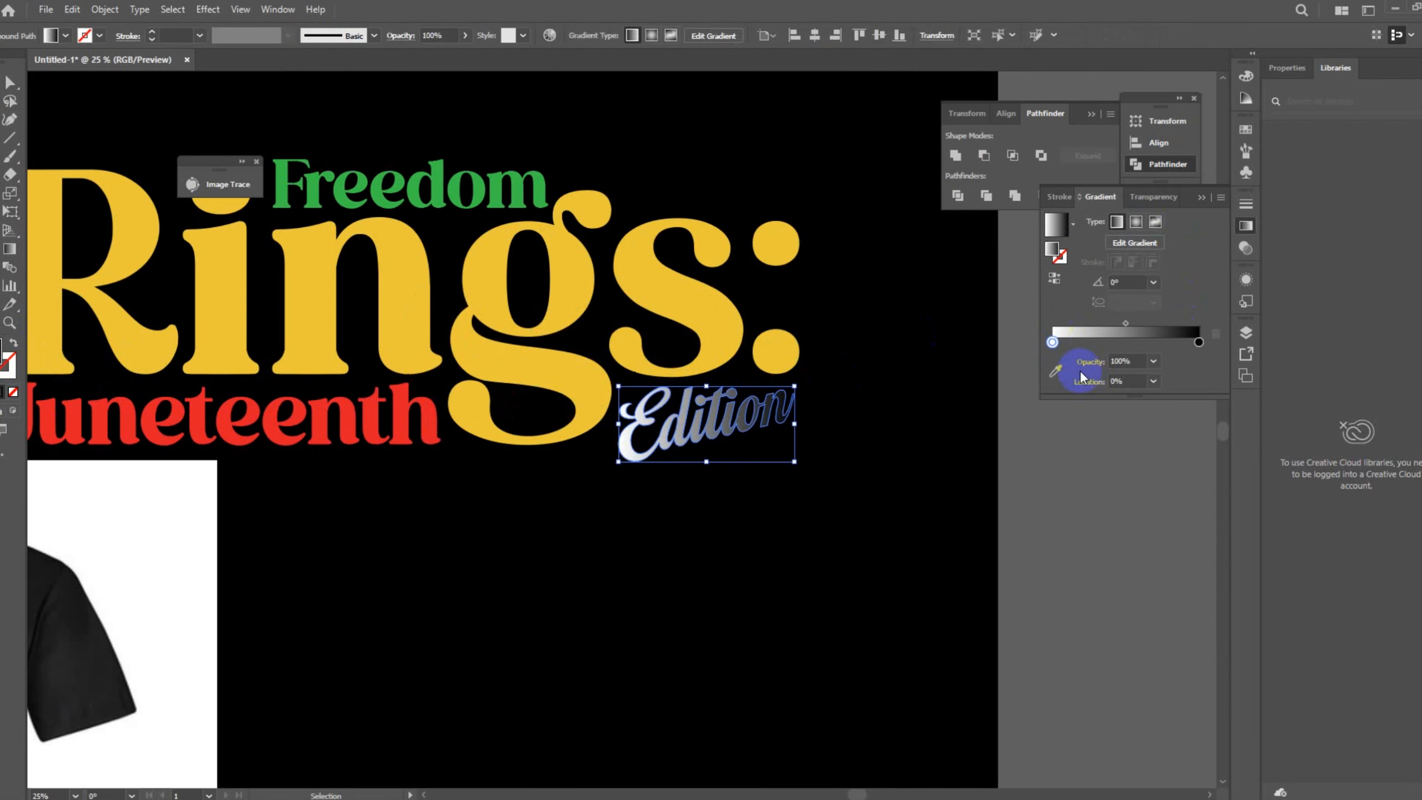
click(1056, 371)
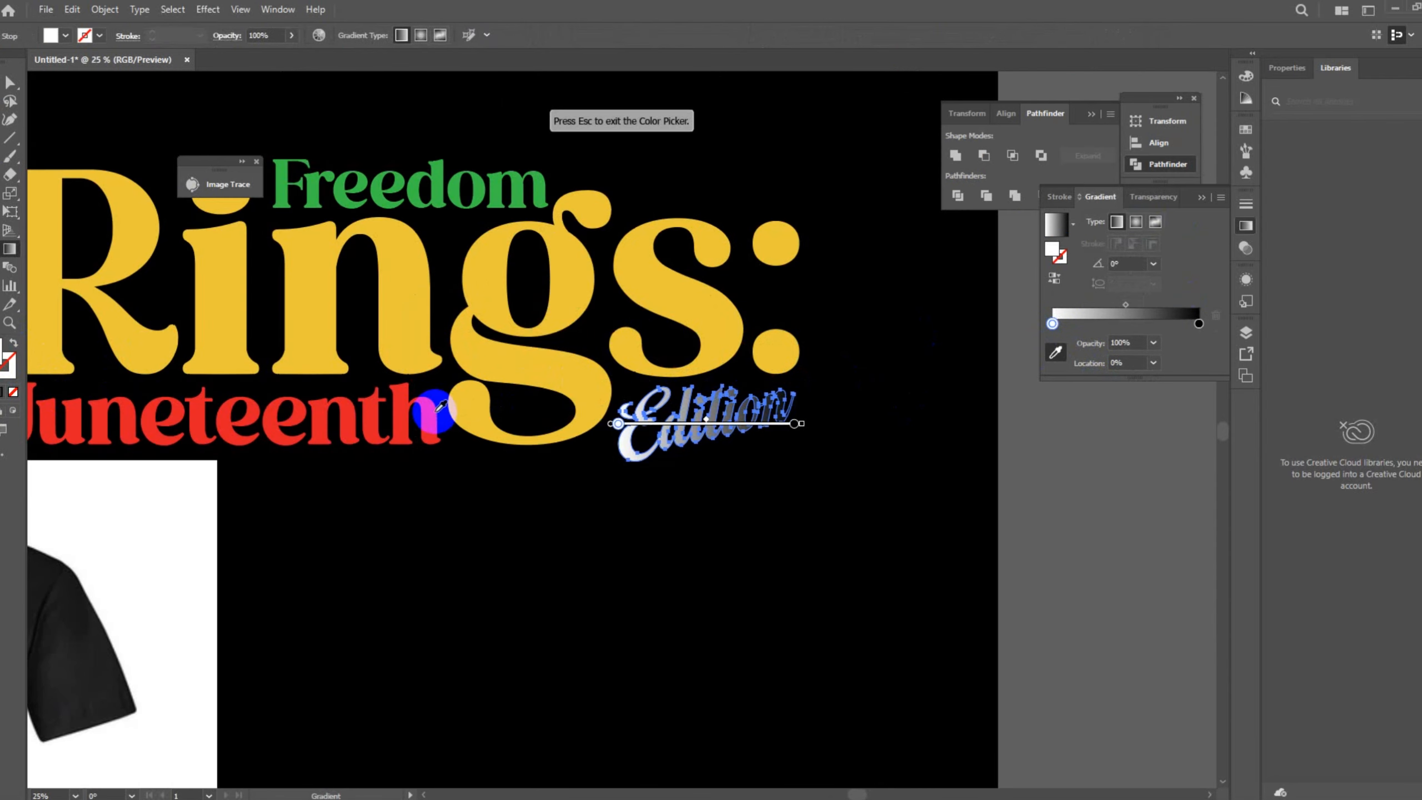
click(400, 181)
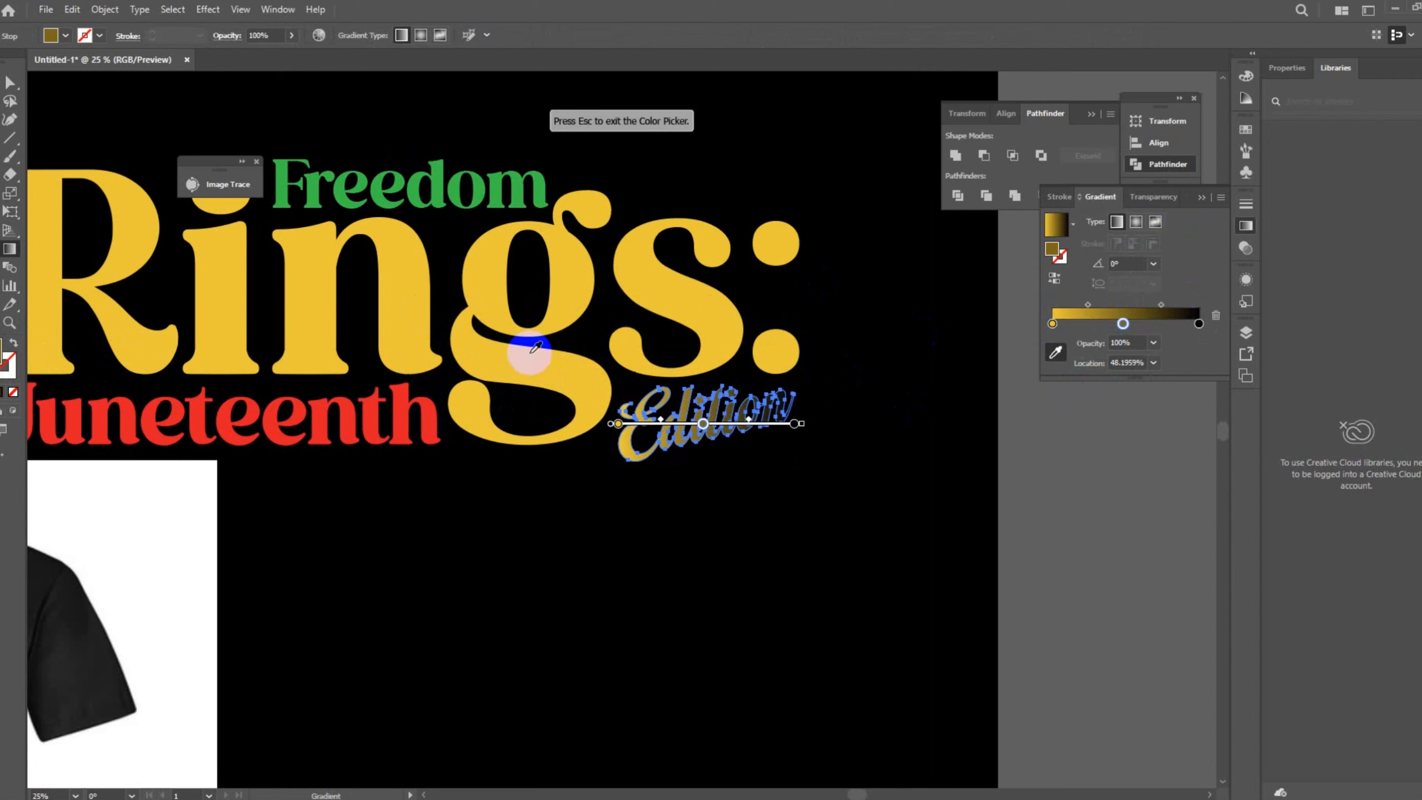
click(523, 257)
- Colour the gradient's middle stop green and its end stop red, sampling both from the shirt photo's triangles
scroll(703, 434, down, 3)
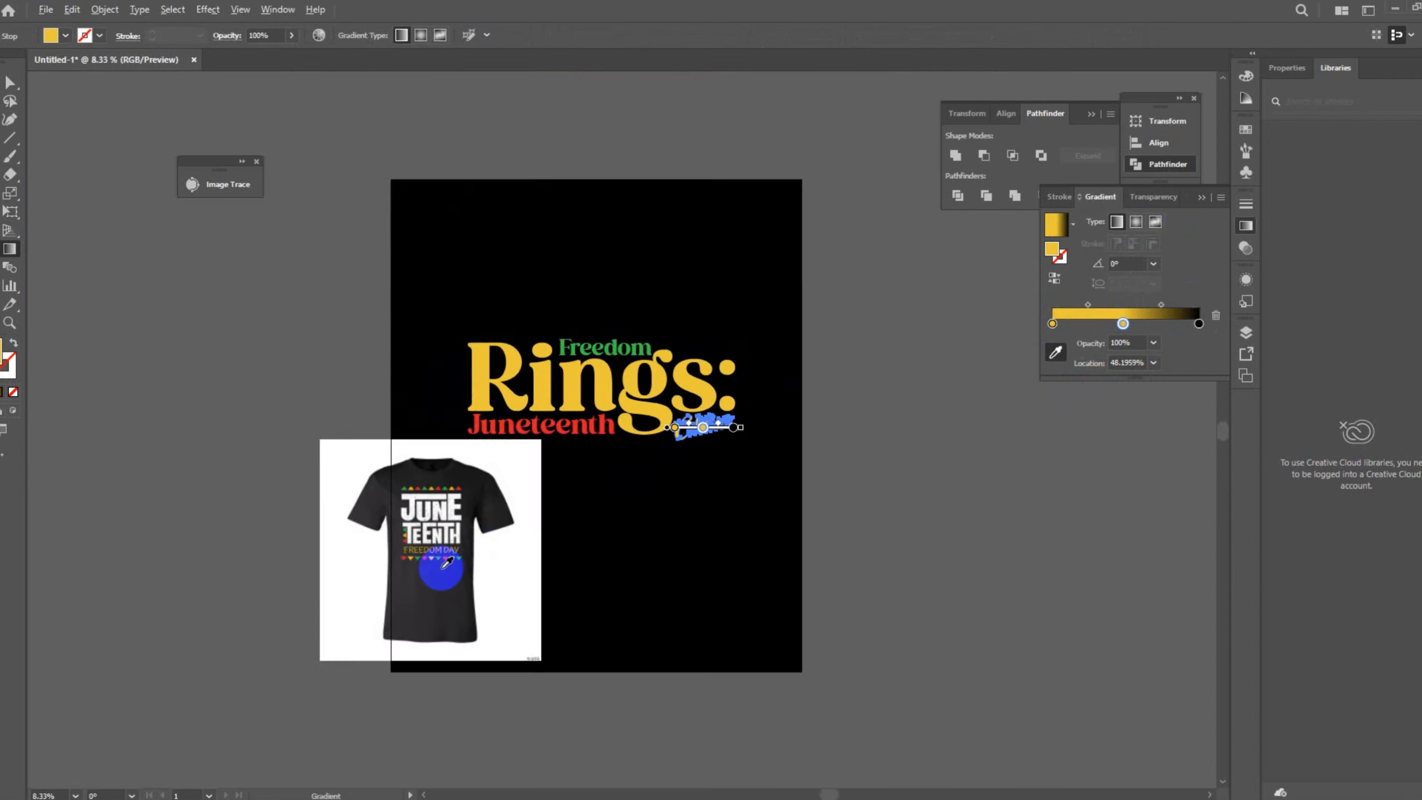
scroll(440, 569, up, 3)
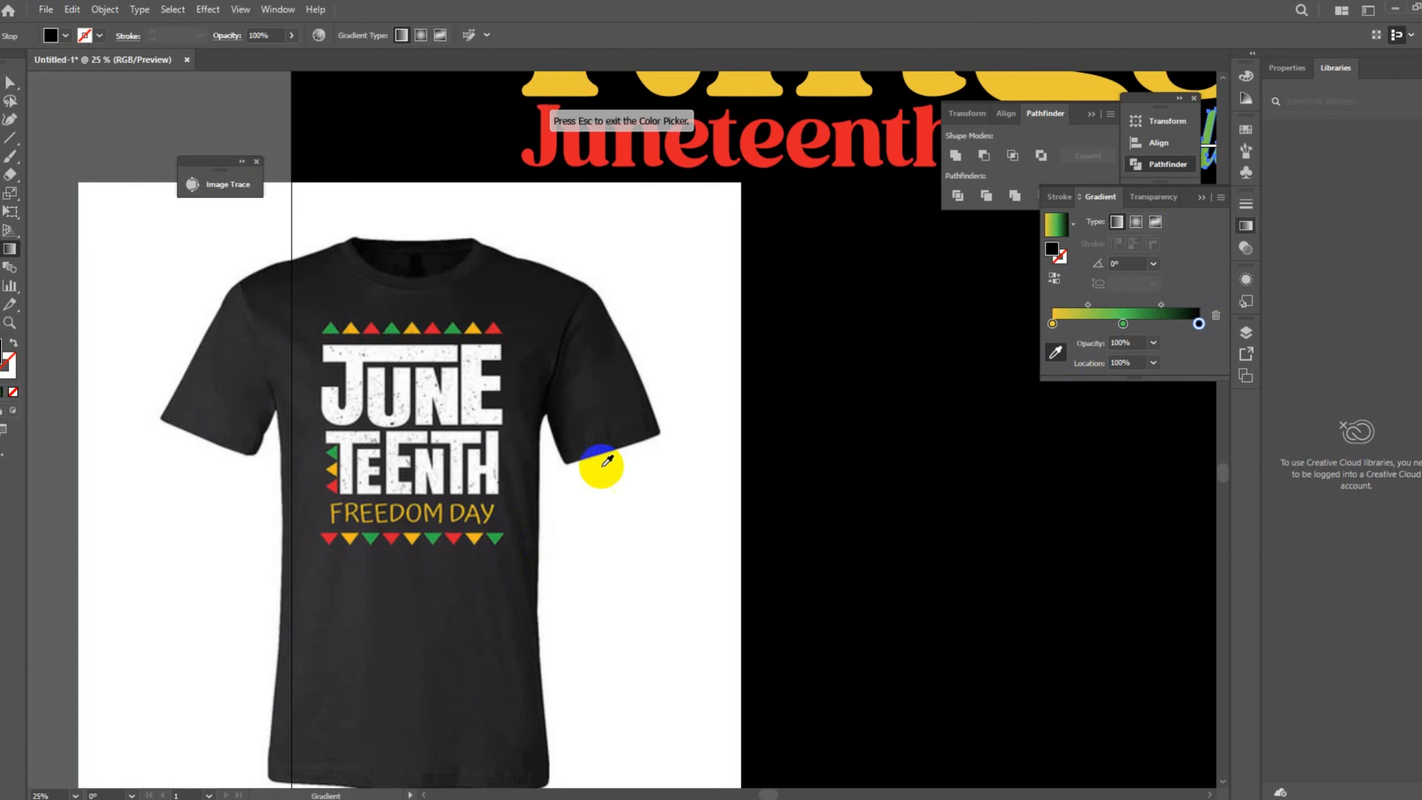
click(454, 535)
scroll(612, 480, up, 1)
scroll(616, 476, down, 3)
scroll(923, 388, up, 5)
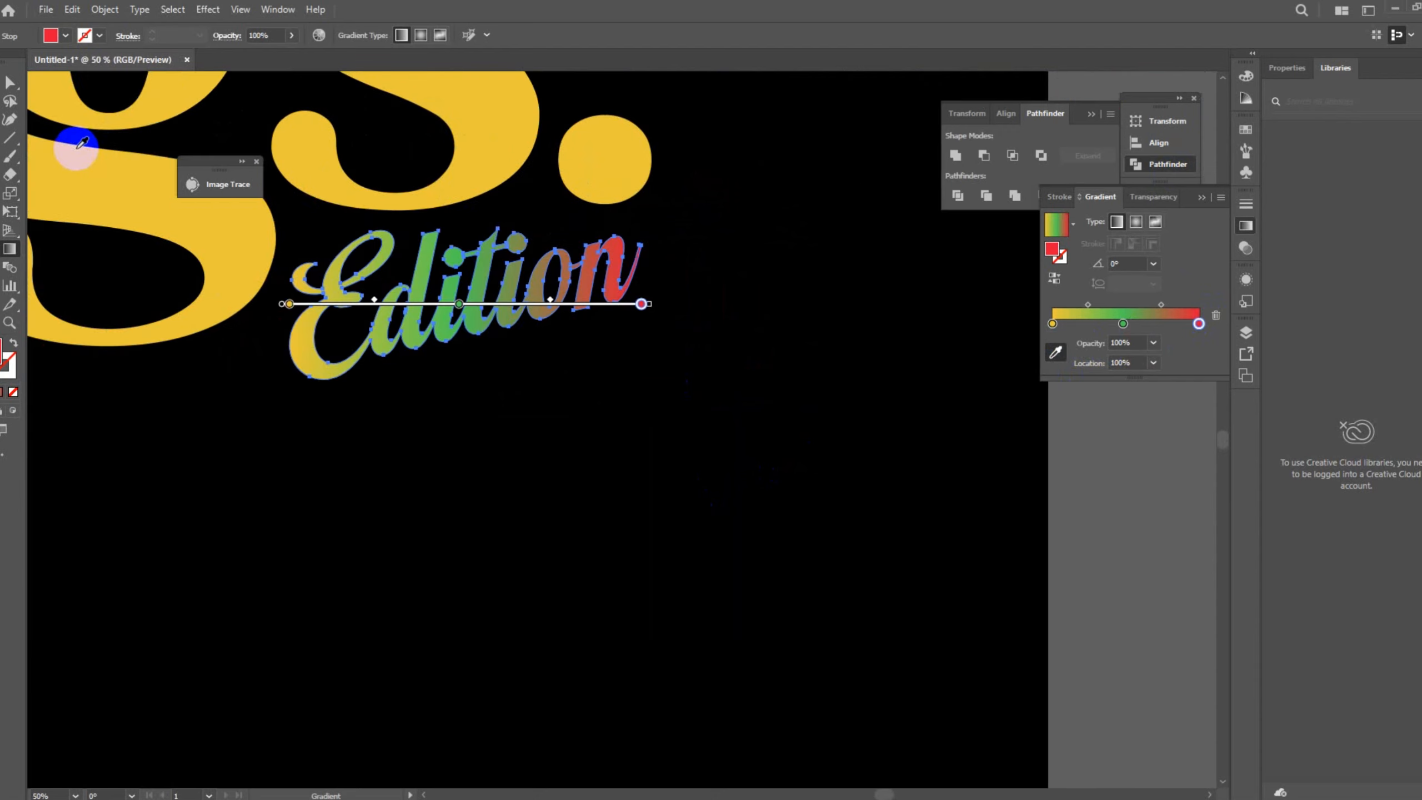
key(v)
click(431, 574)
scroll(452, 489, down, 3)
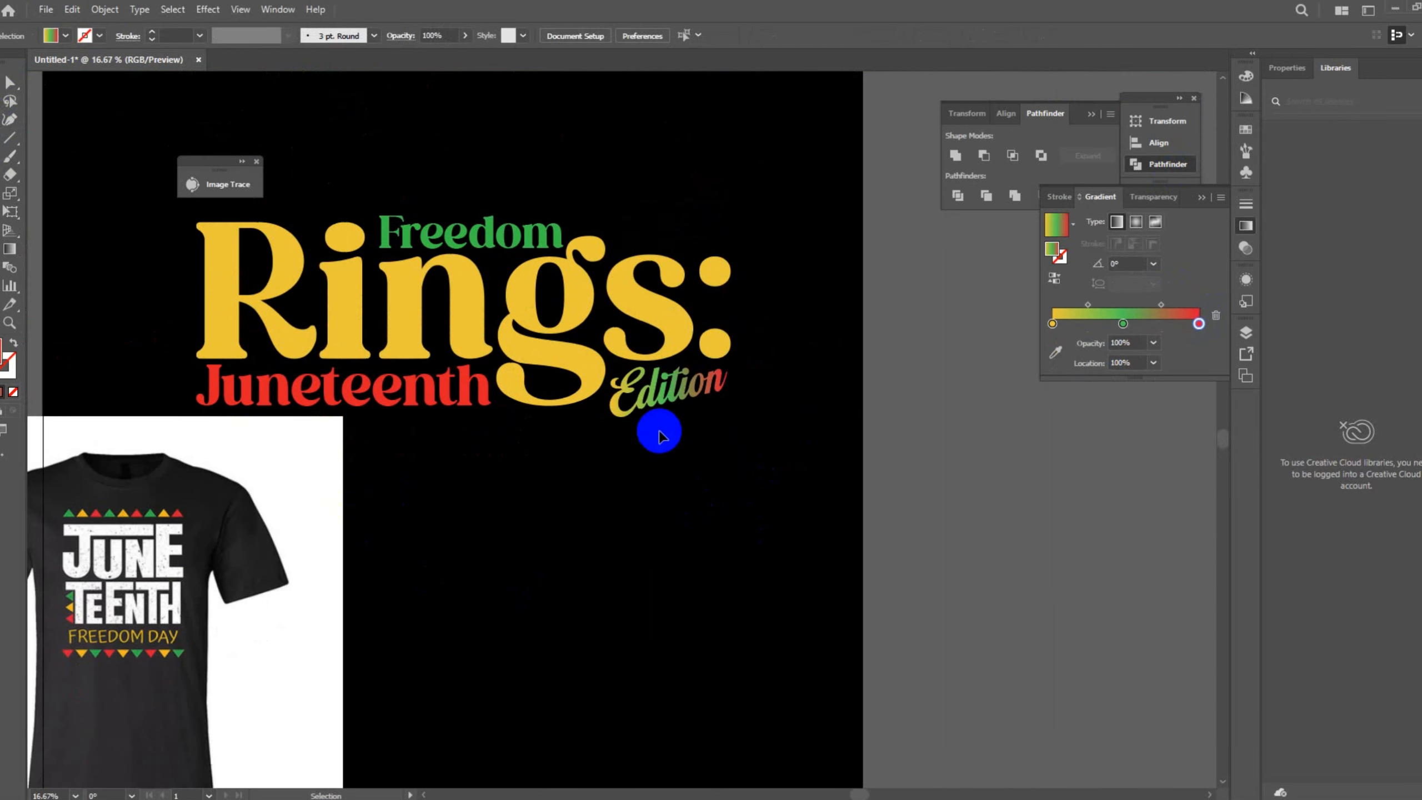
- Add a white end stop to the "Edition" gradient and move the red stop to about 69.6%
scroll(659, 437, up, 1)
click(666, 392)
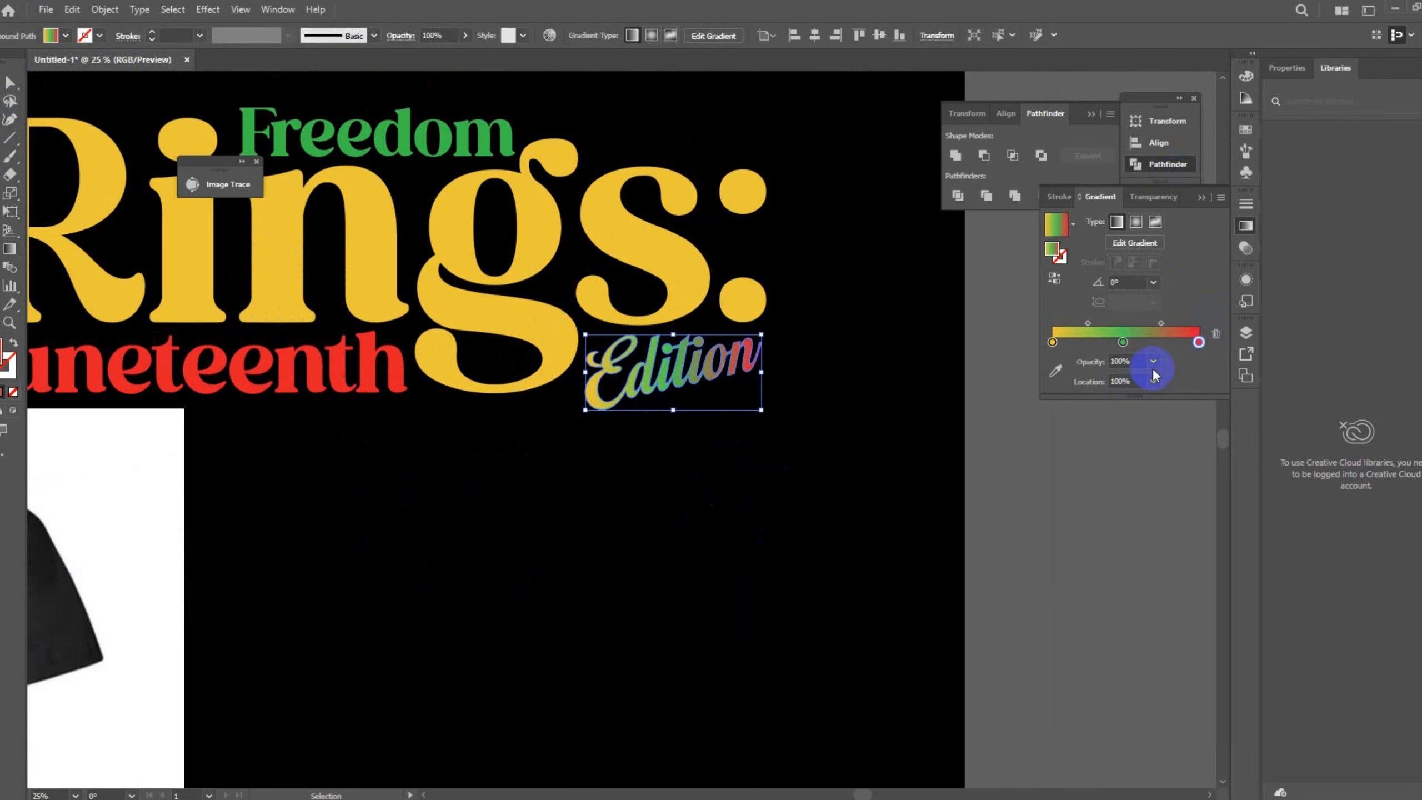
double_click(1197, 344)
click(936, 515)
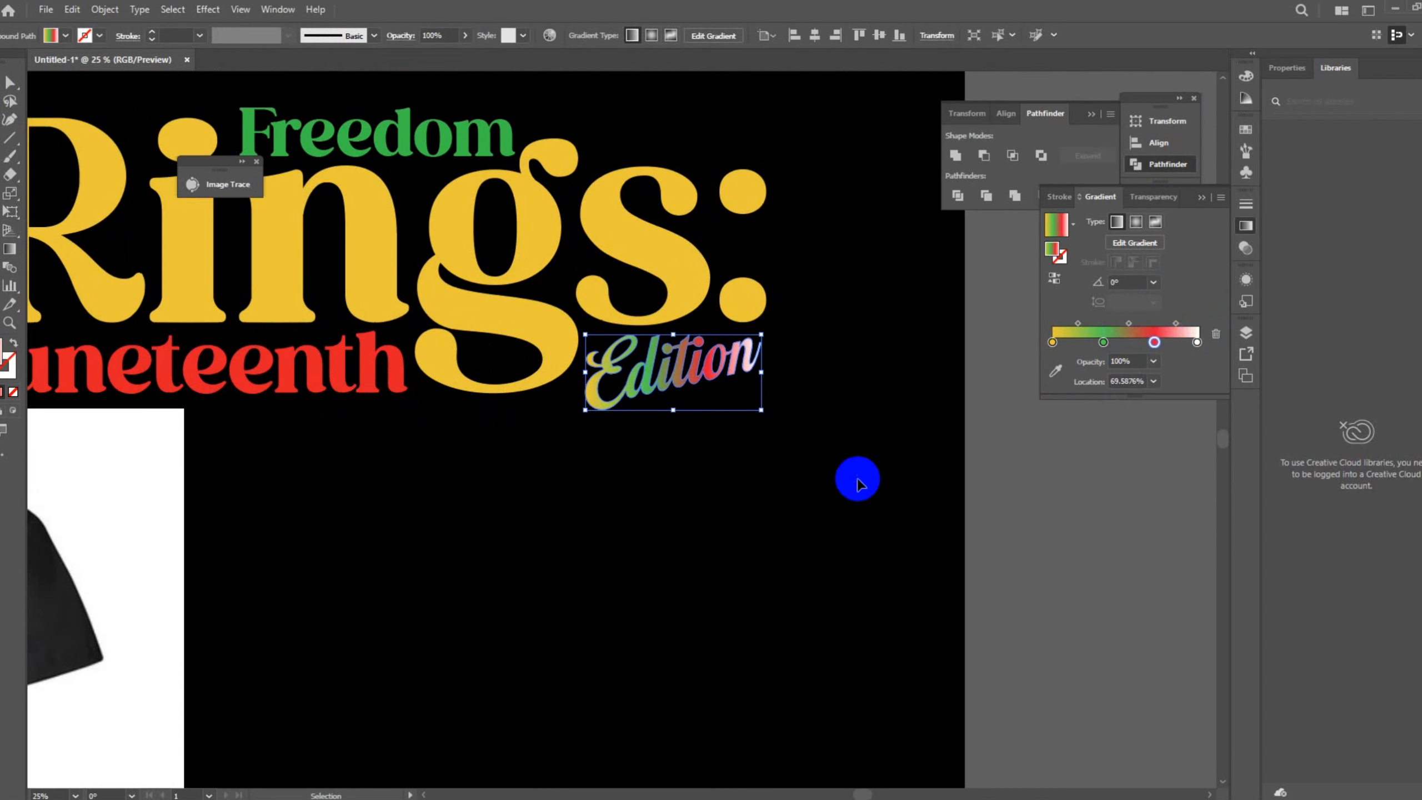
- Redraw the gradient's direction diagonally across "Edition" at an angle of about 15.7°
scroll(692, 318, down, 1)
key(g)
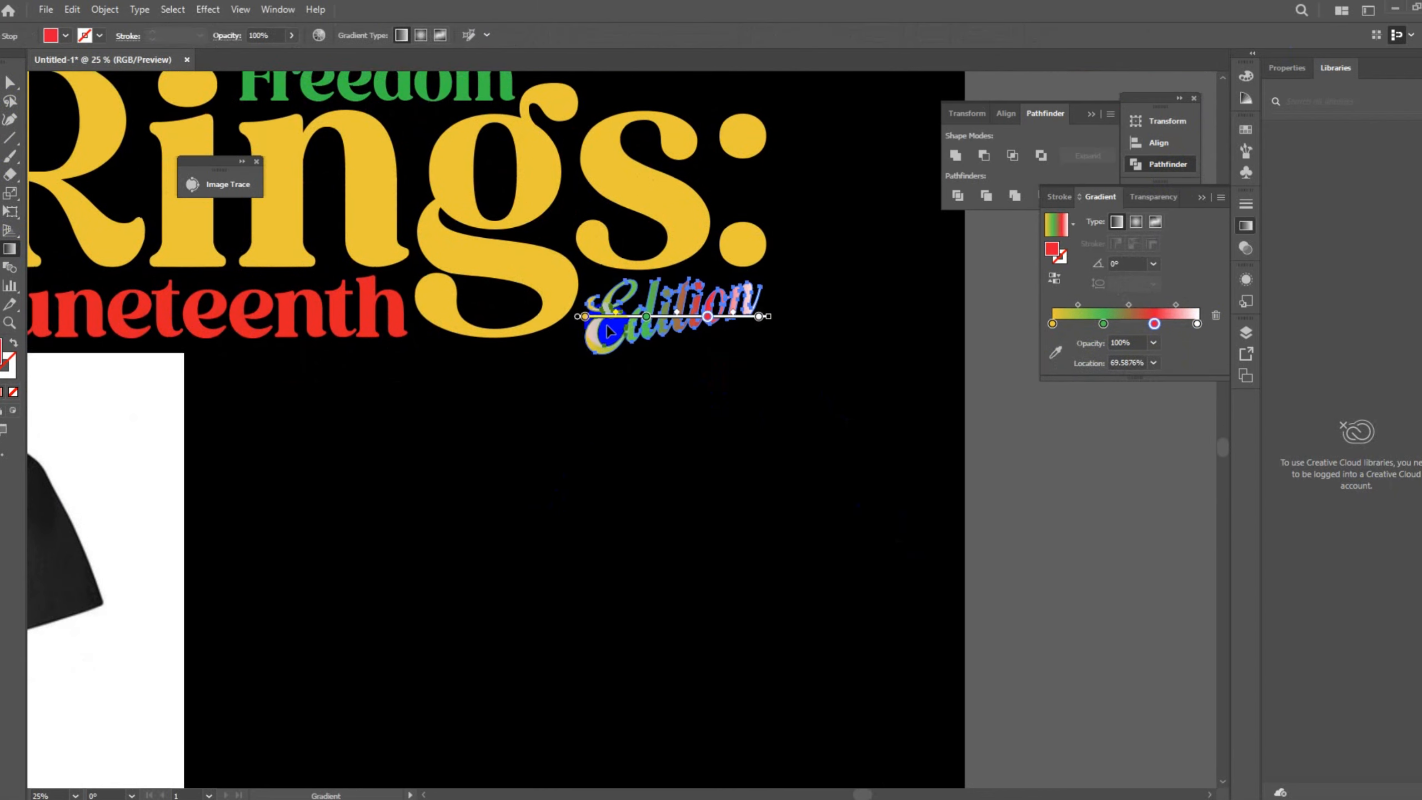
drag(608, 332, 715, 305)
click(10, 83)
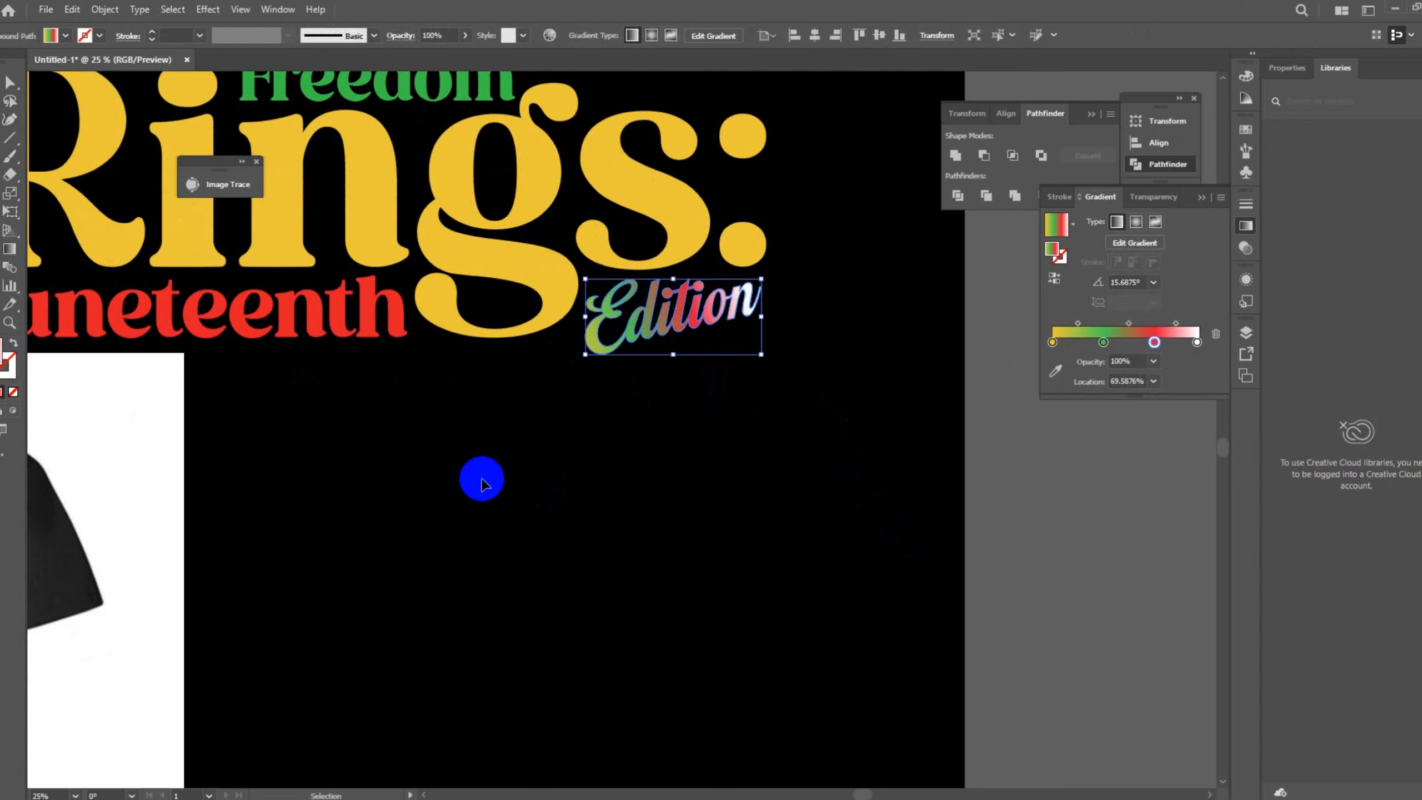
- Delete the reference shirt photo from the document
click(481, 483)
scroll(654, 502, down, 2)
scroll(858, 451, down, 3)
click(471, 531)
key(Delete)
key(ctrl+0)
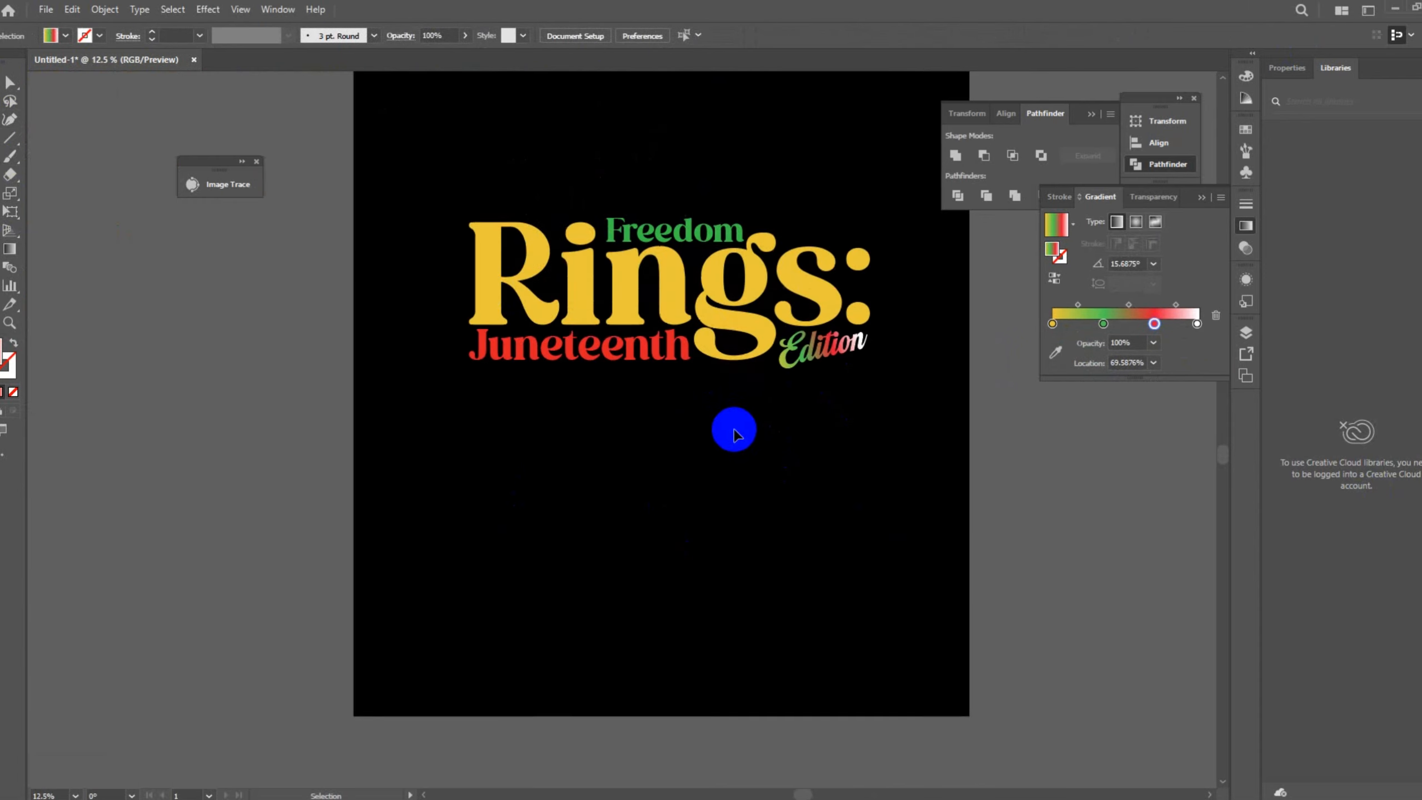
- Try to convert the selected lettering to outlines
drag(425, 218, 923, 492)
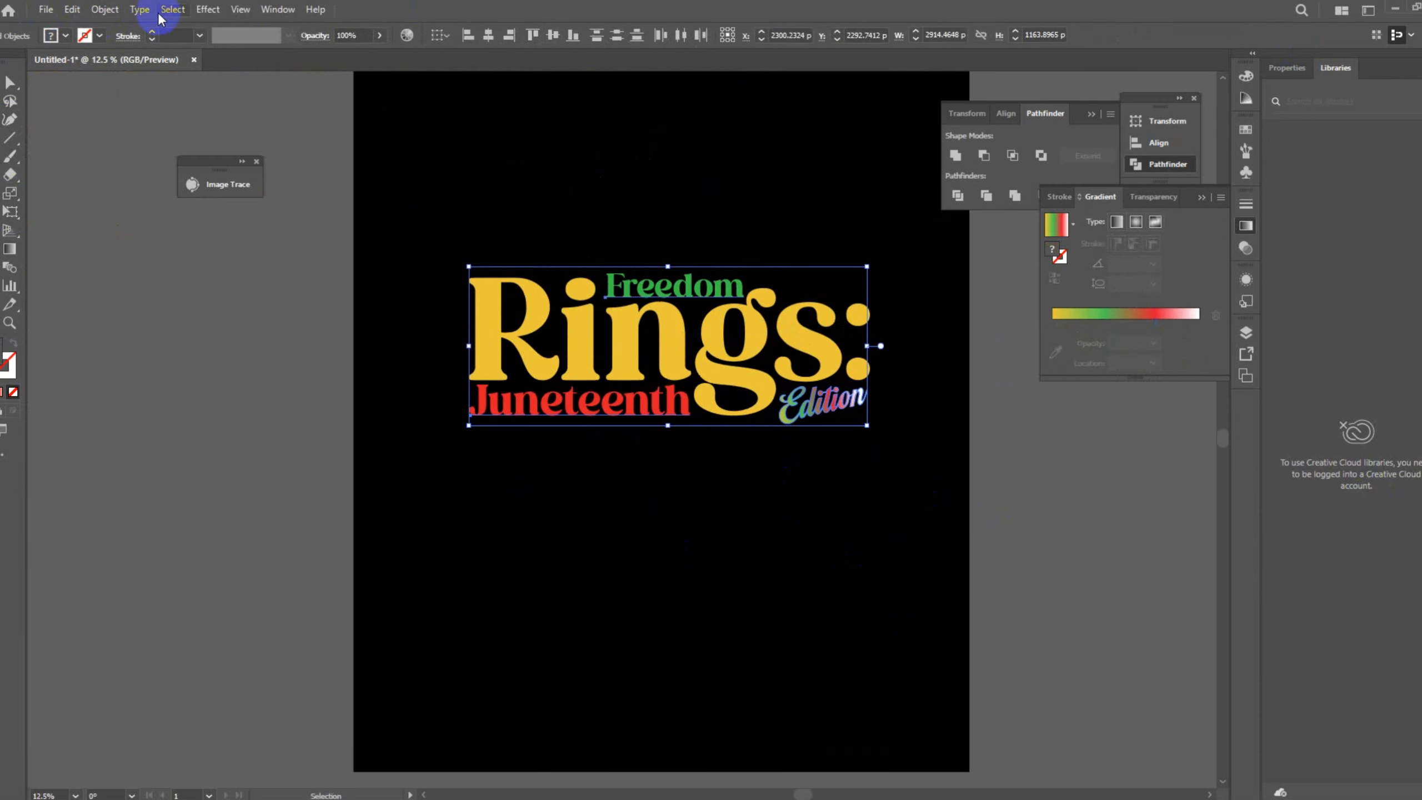
click(106, 12)
click(140, 13)
click(208, 281)
scroll(669, 322, up, 1)
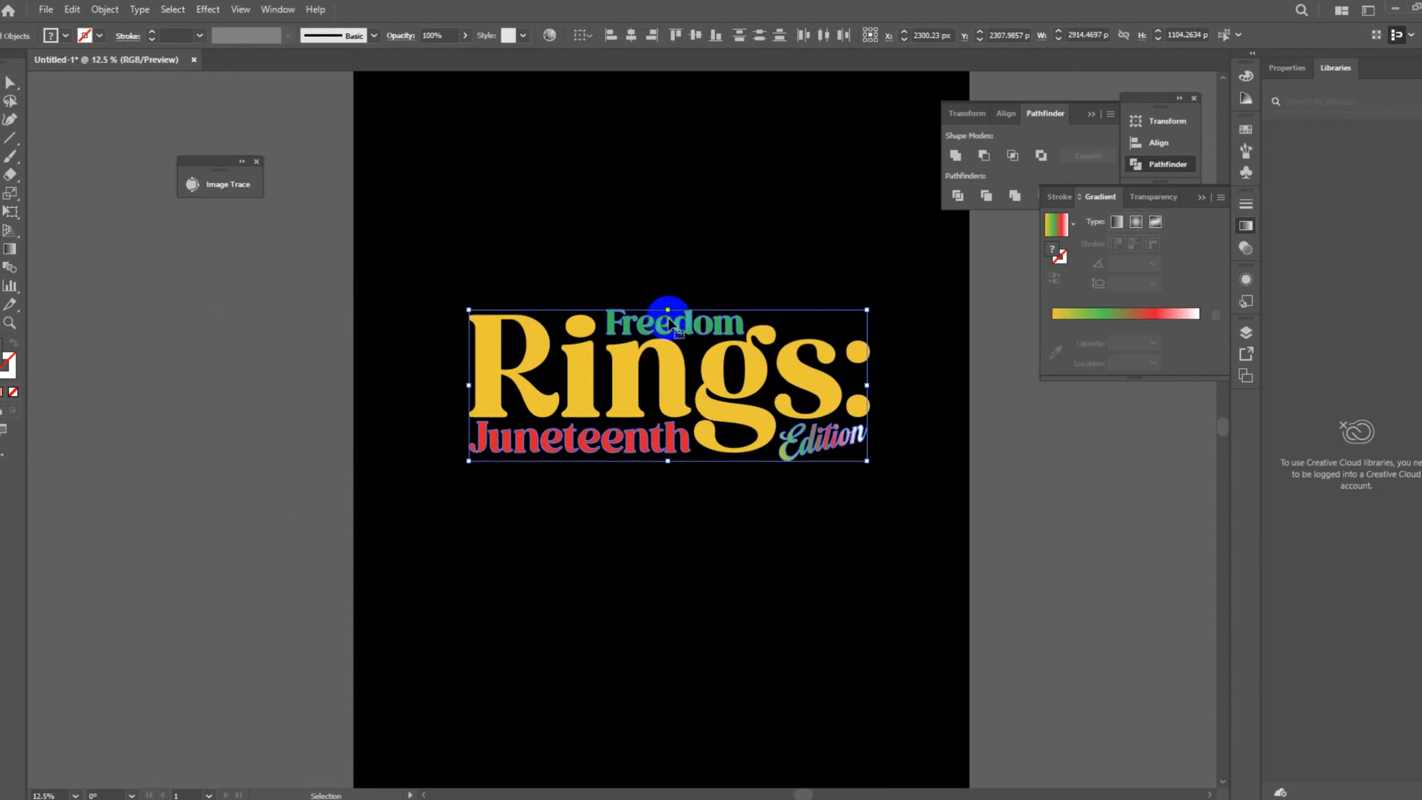
- Try to centre the outlined words horizontally on the artboard, and undo the alignment
scroll(305, 478, down, 1)
click(631, 35)
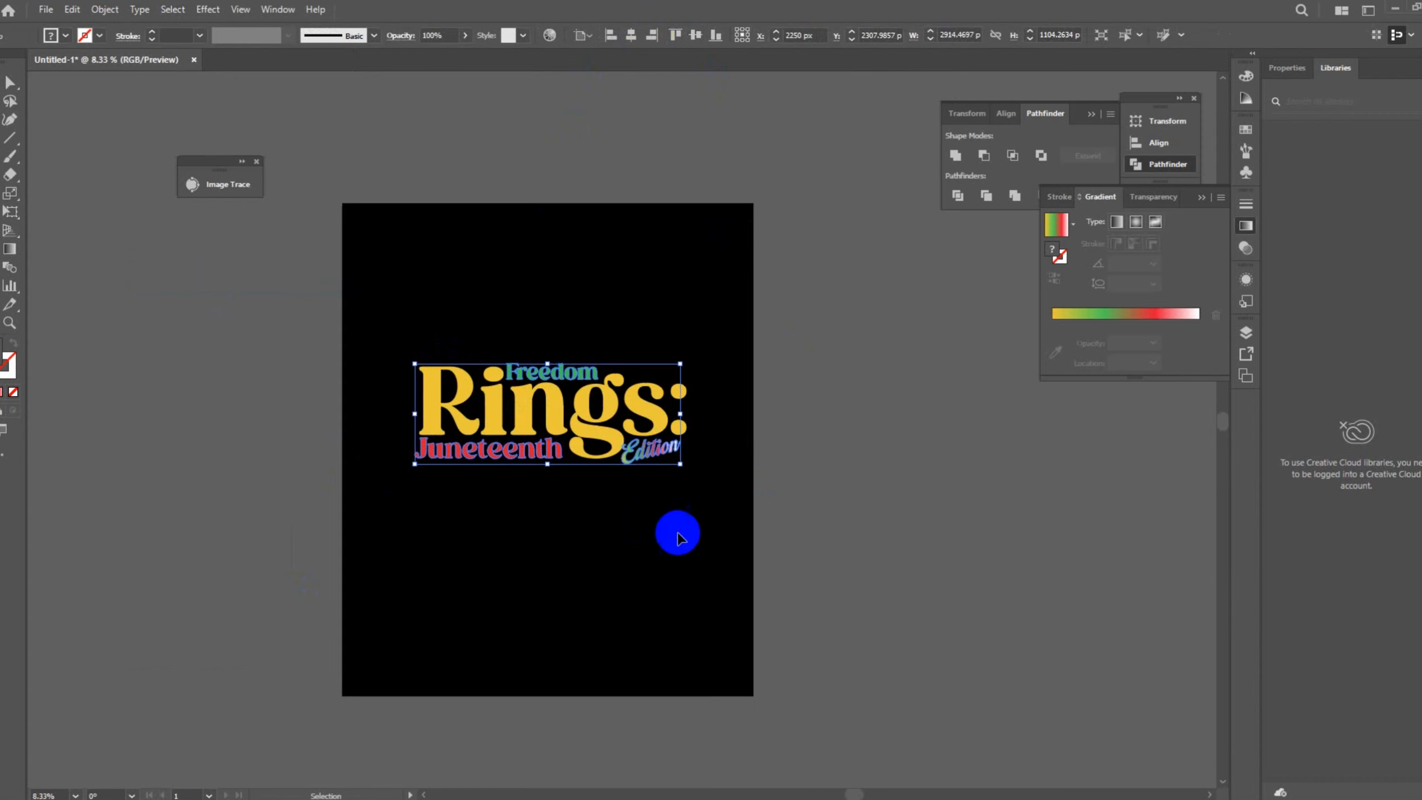
click(678, 532)
click(858, 545)
key(ctrl+z)
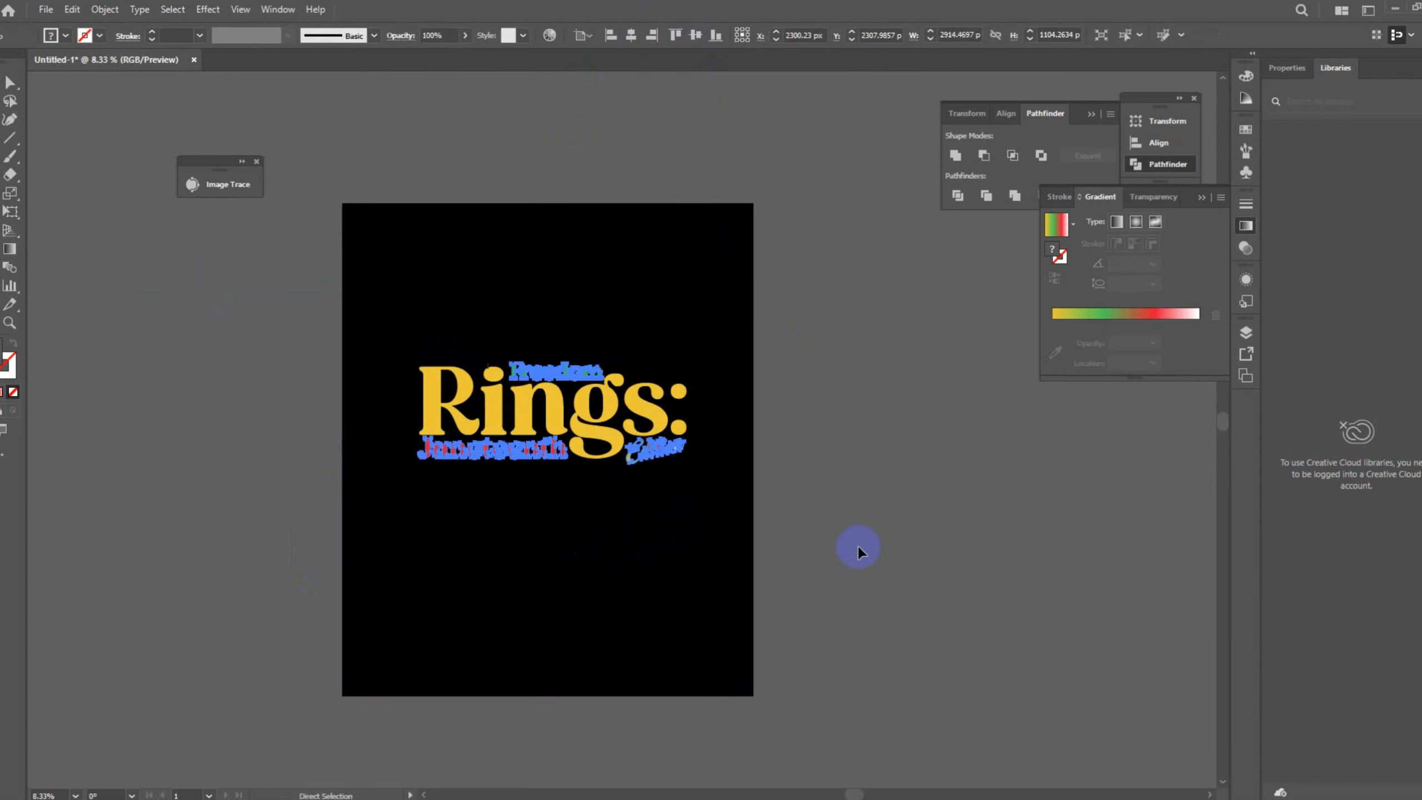
- Unlock all objects and lock only the black background rectangle again
key(v)
scroll(435, 487, up, 2)
click(336, 235)
key(ctrl+alt+2)
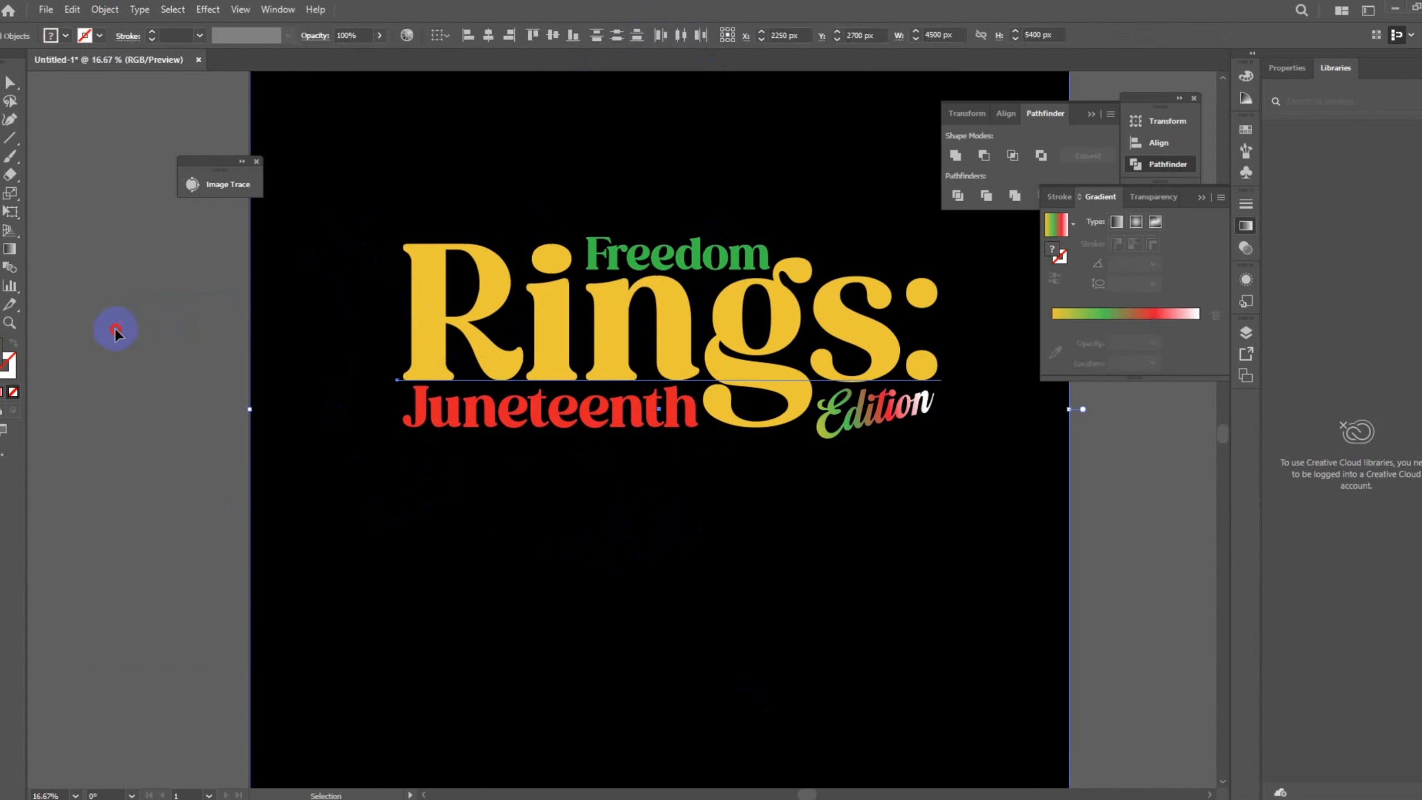
click(117, 330)
click(345, 358)
key(ctrl+2)
- Convert all of the lettering to outlines and group the outlined words
key(ctrl+a)
key(a)
click(139, 9)
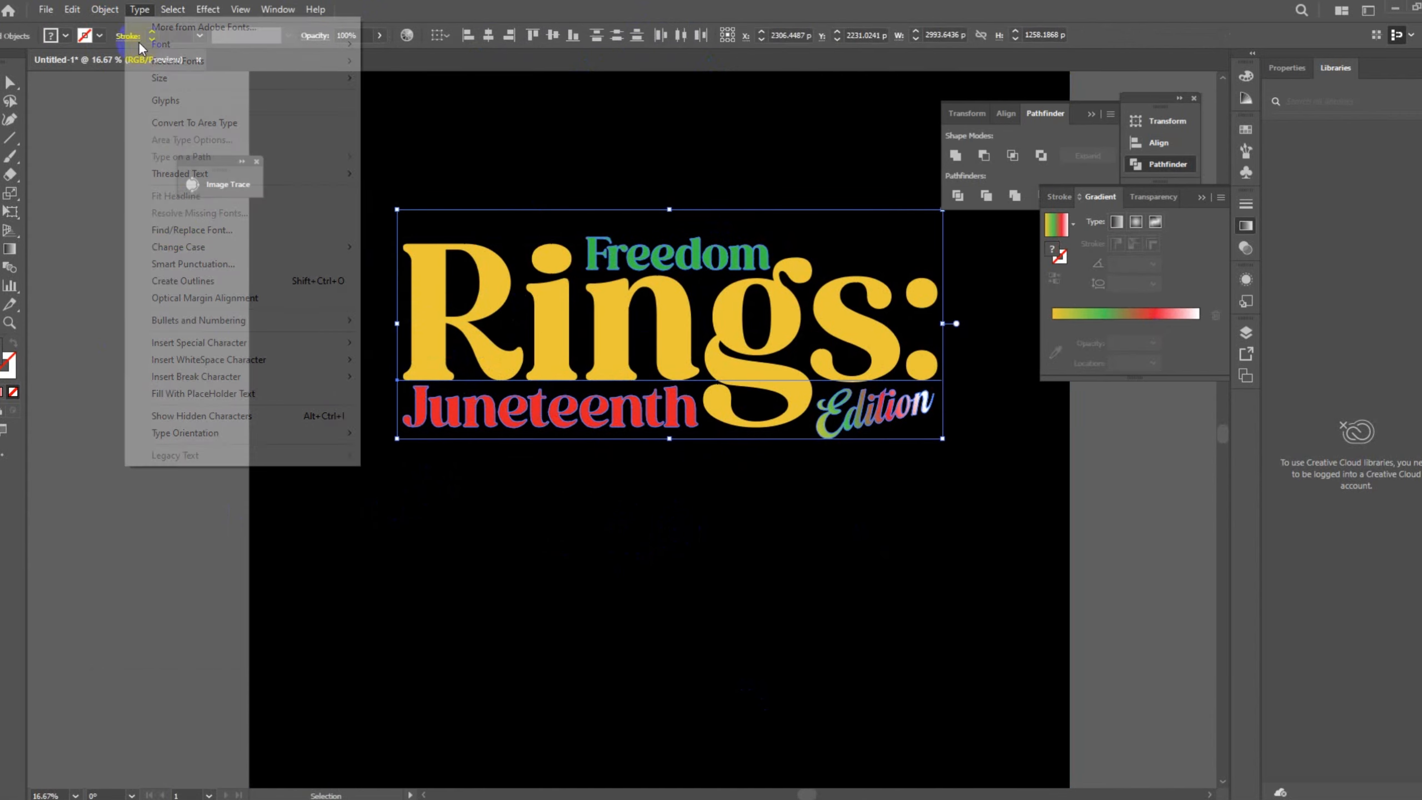
click(185, 280)
key(v)
right_click(672, 360)
click(722, 571)
- Centre the lettering group horizontally and vertically on the artboard and enlarge it to about 3553 px wide
scroll(546, 526, down, 2)
click(634, 36)
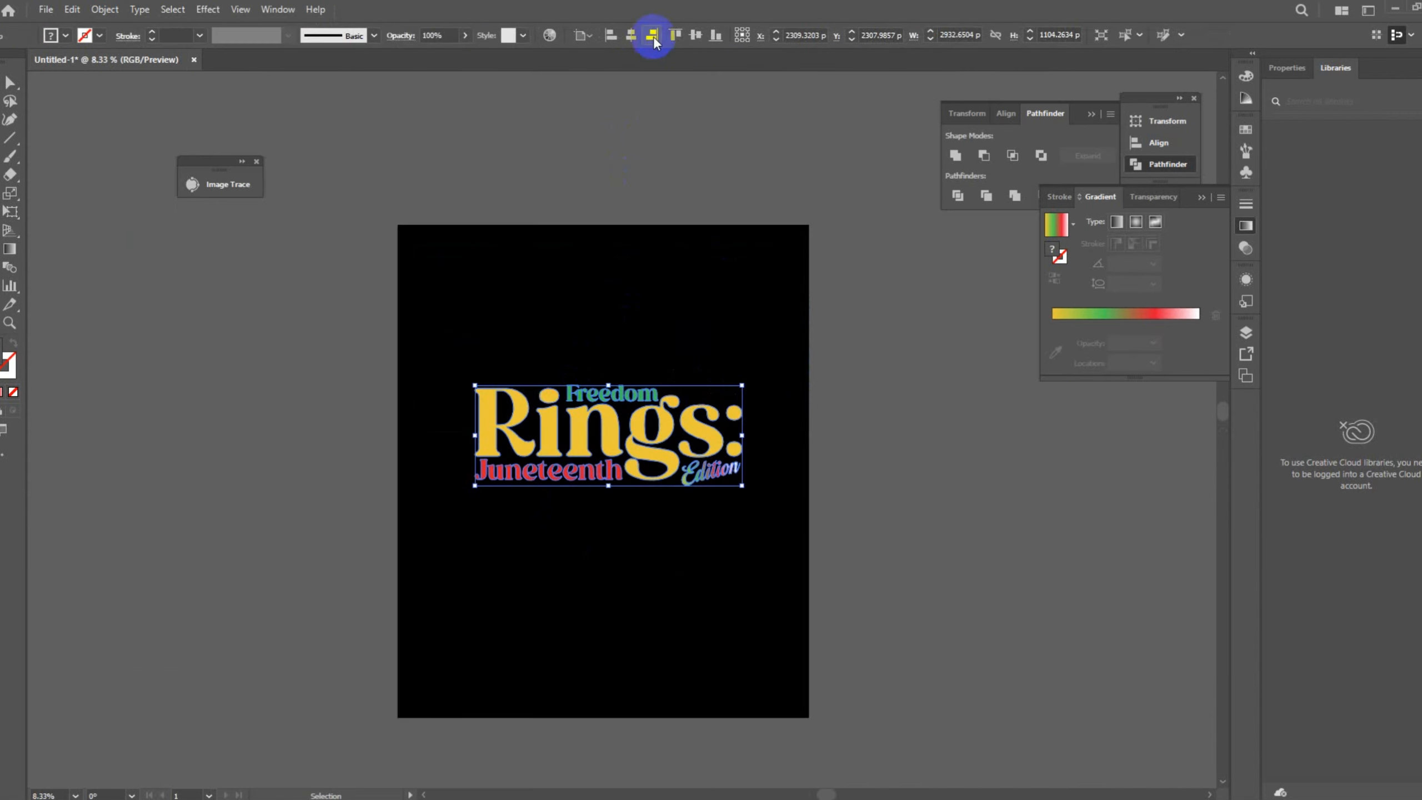
click(696, 36)
drag(603, 420, 630, 410)
click(488, 639)
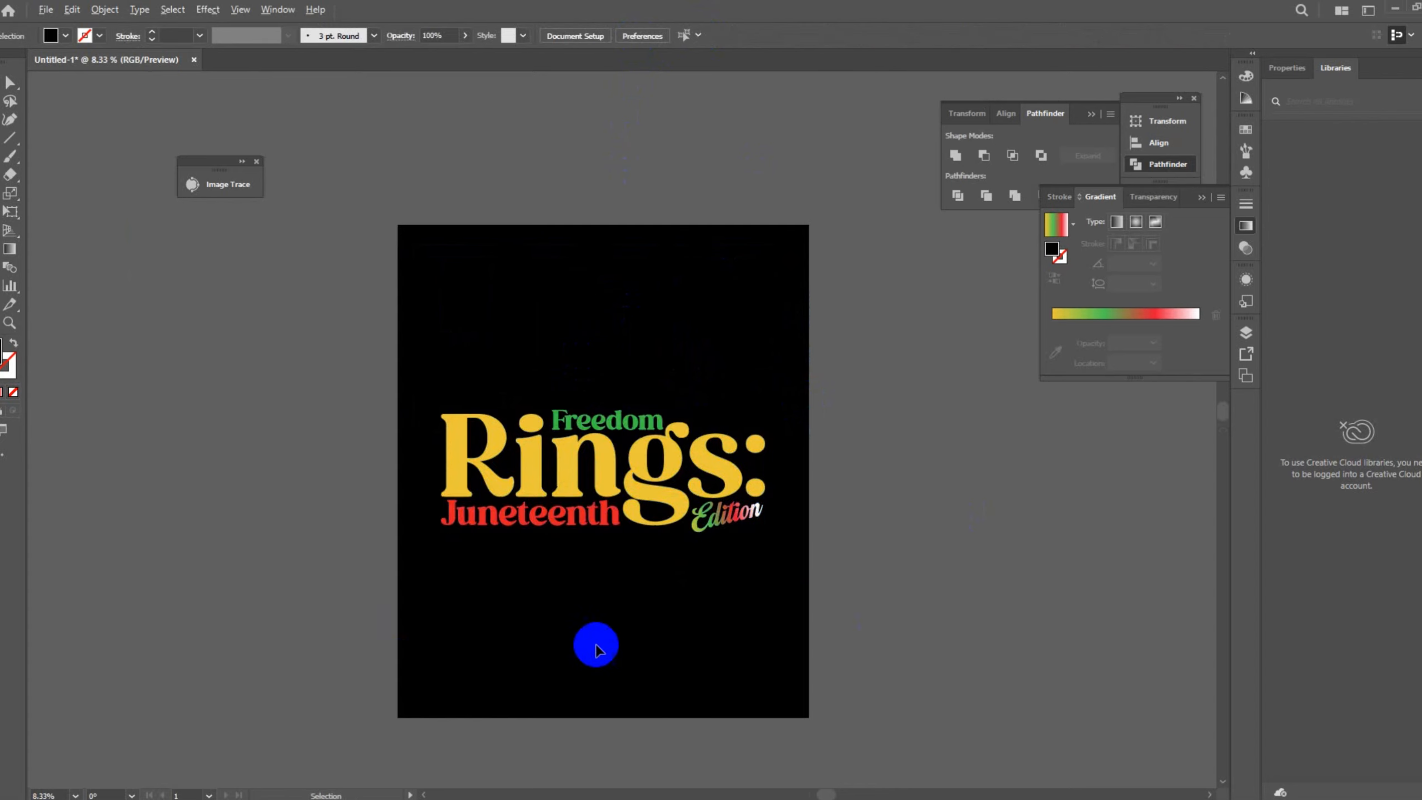
- Switch to the web browser and open freepik.com in a new tab
scroll(600, 633, up, 1)
scroll(737, 524, up, 1)
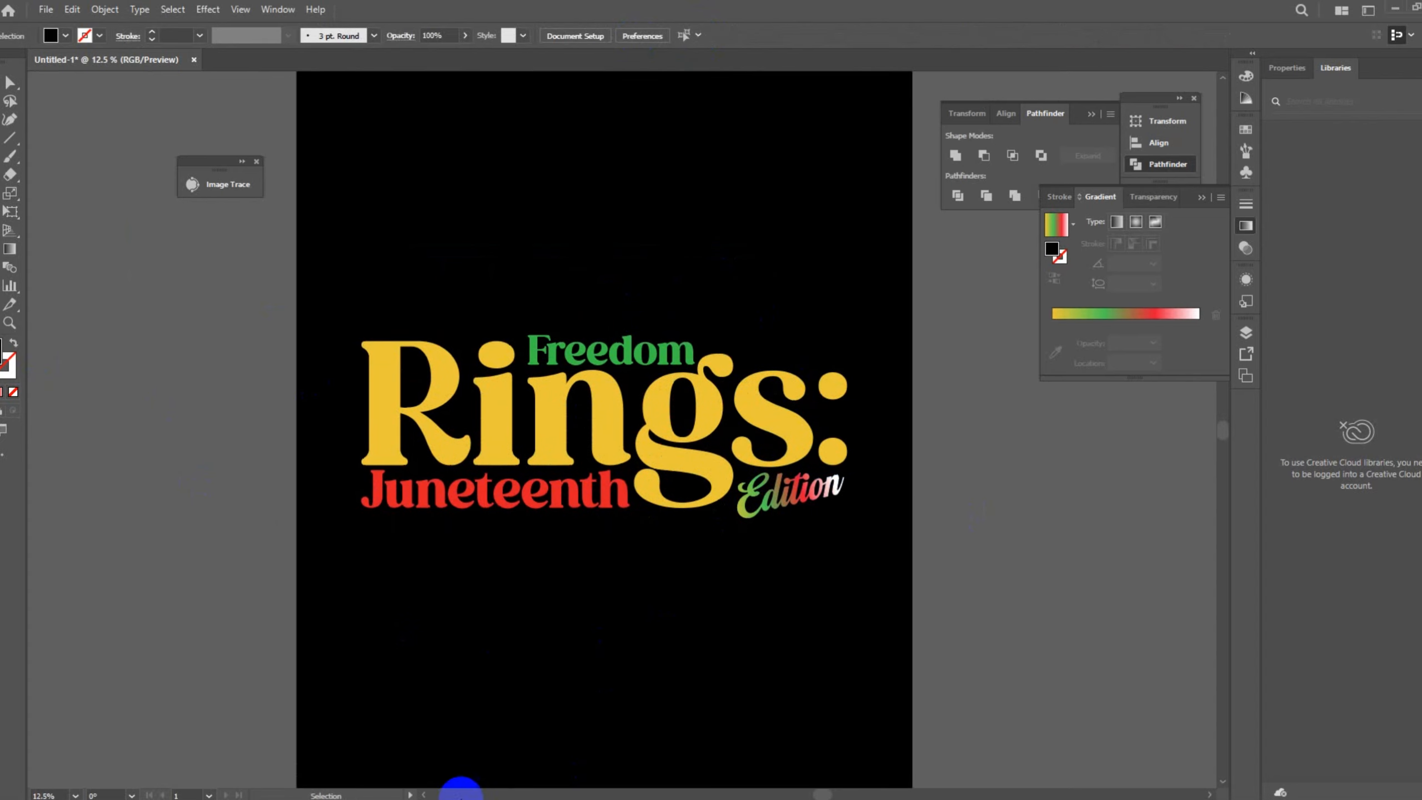
click(460, 787)
key(ctrl+t)
text(f)
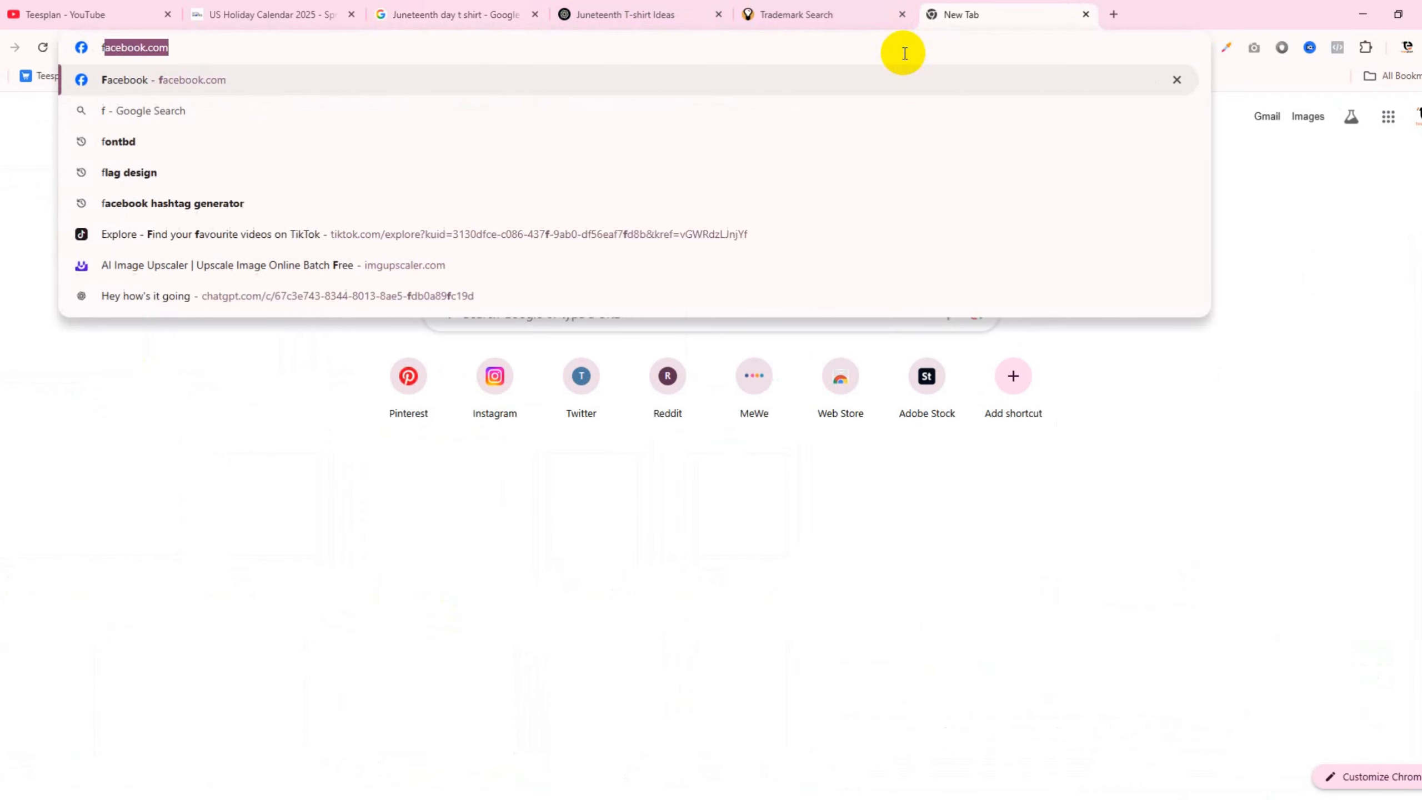
text(ree)
click(340, 140)
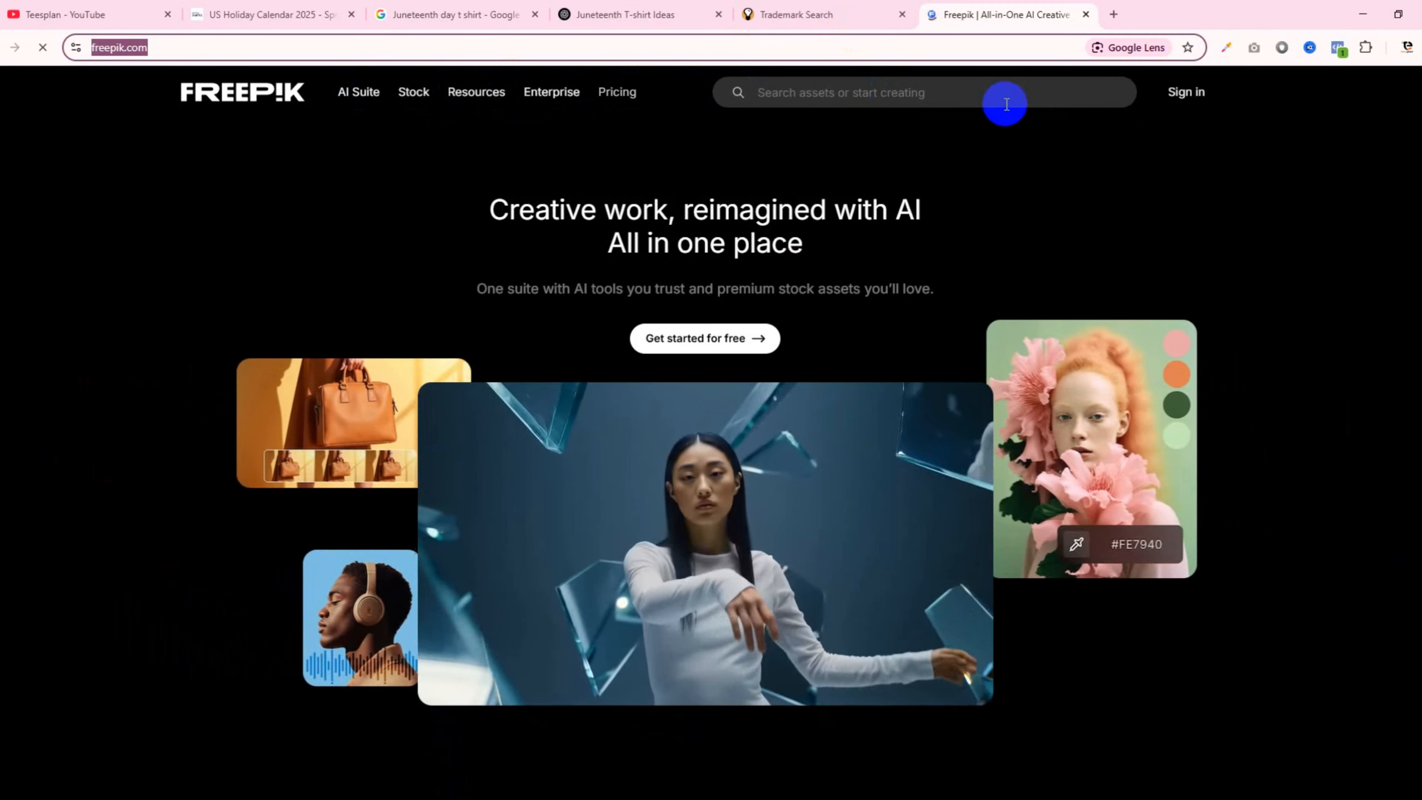
- Search Freepik for "grunge" and limit the results to free assets
click(977, 93)
text(gru)
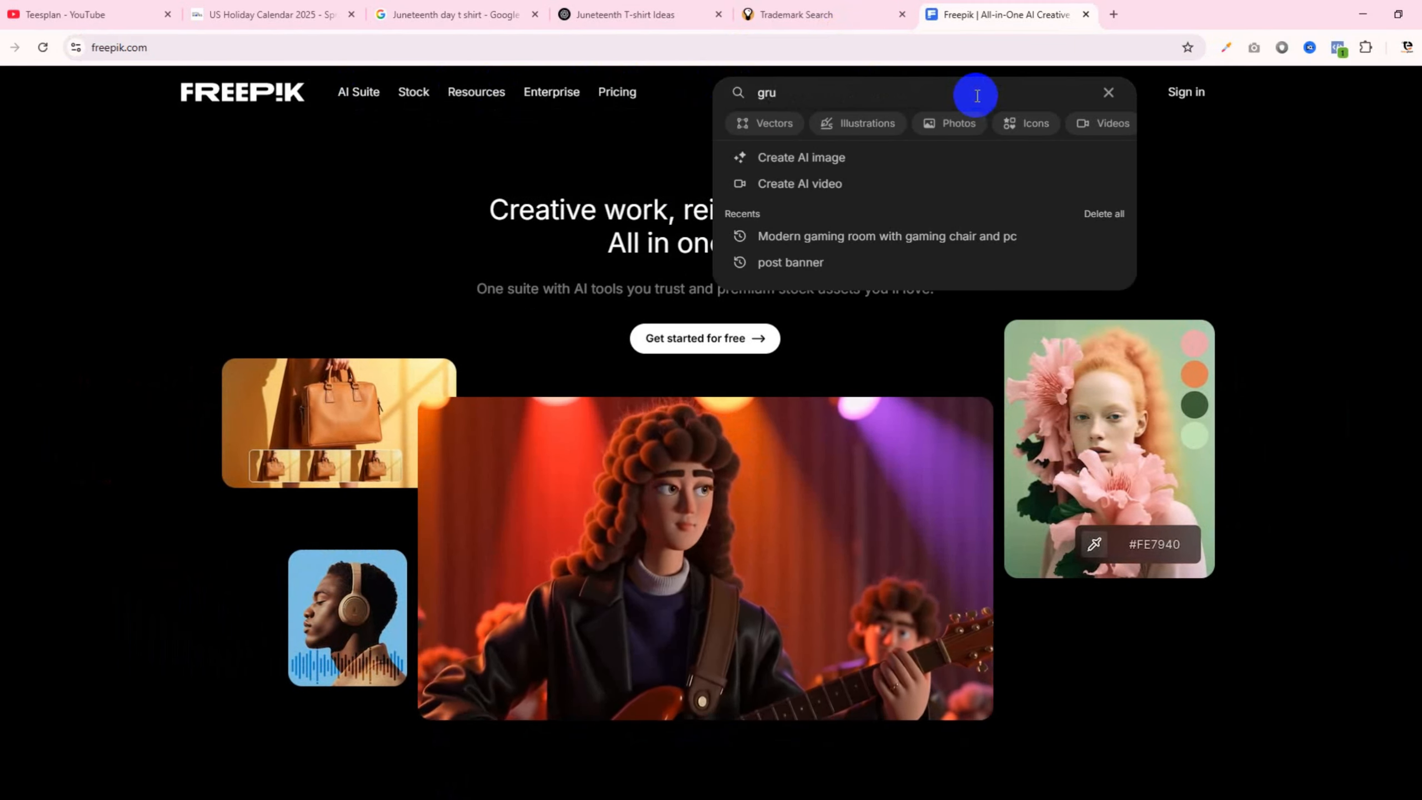
text(nge)
key(Return)
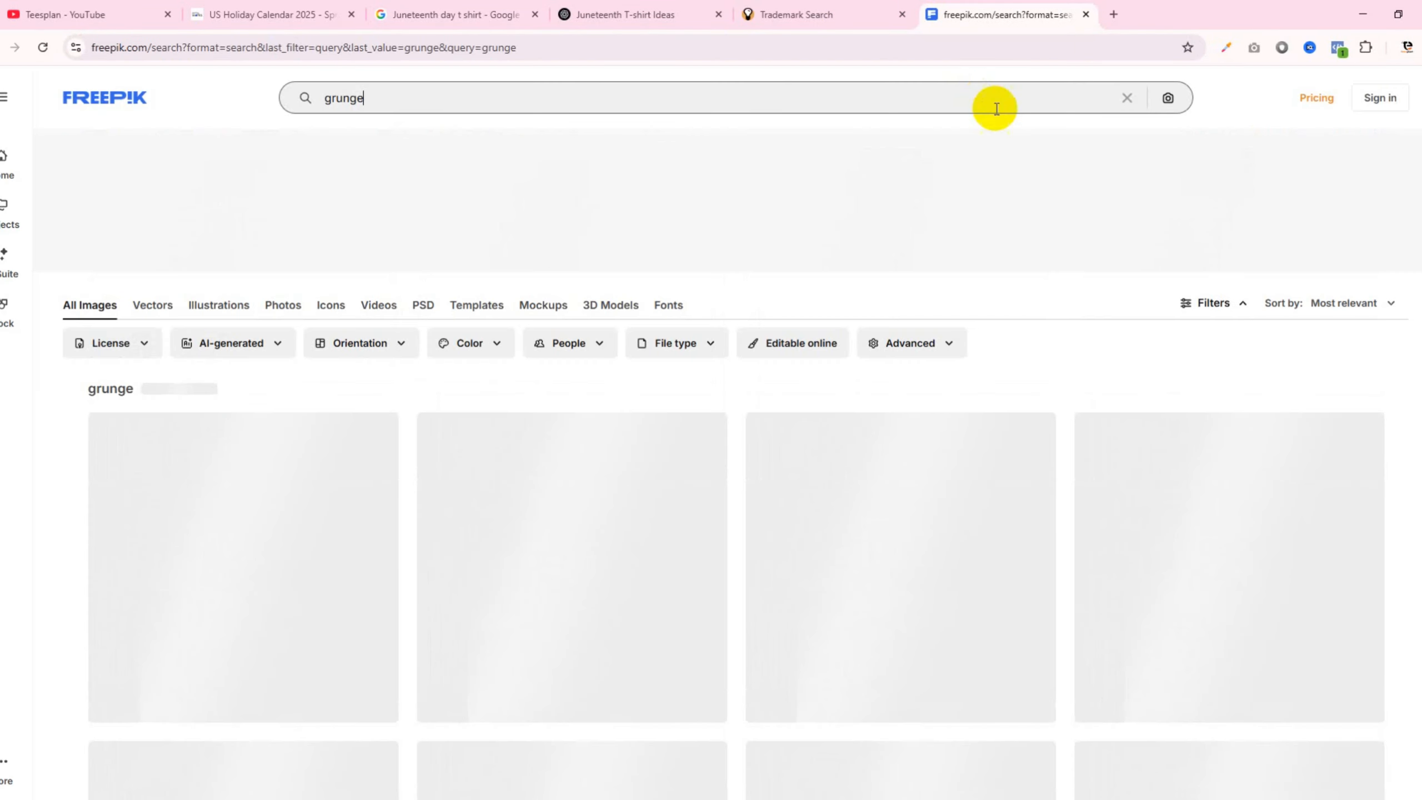
scroll(875, 203, down, 15)
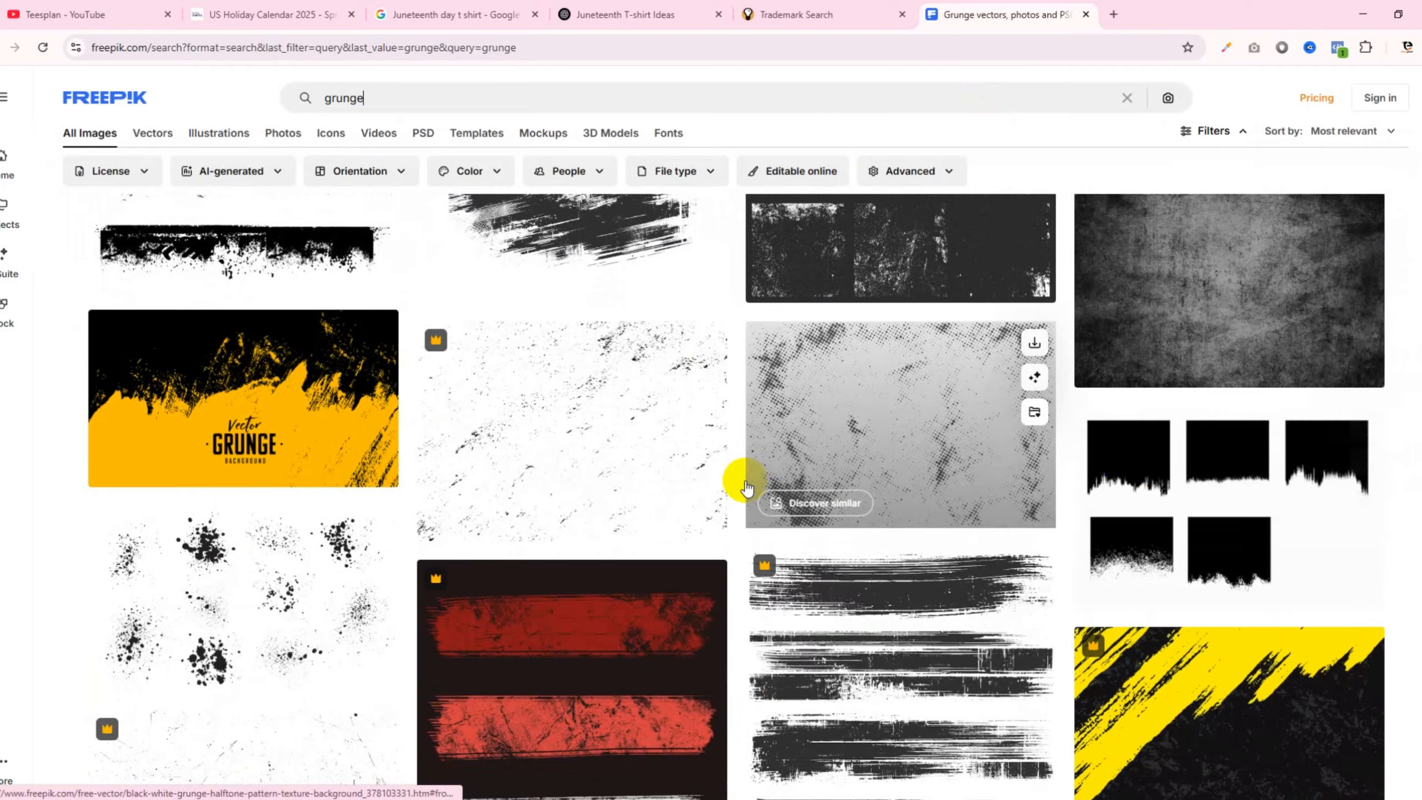
scroll(747, 485, down, 6)
click(137, 170)
click(126, 211)
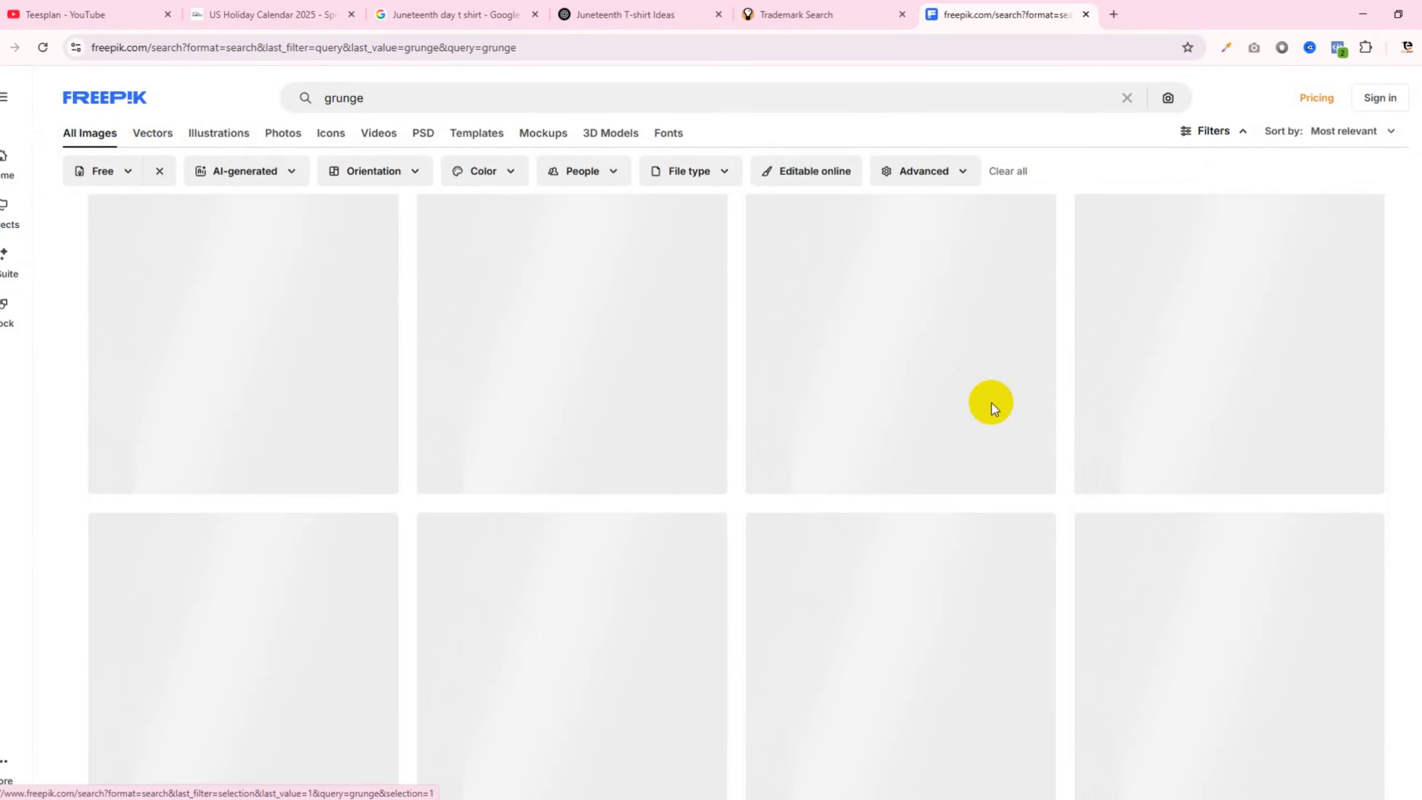
- Open the "White grunge wall textured background" photo from the results and download it
click(390, 10)
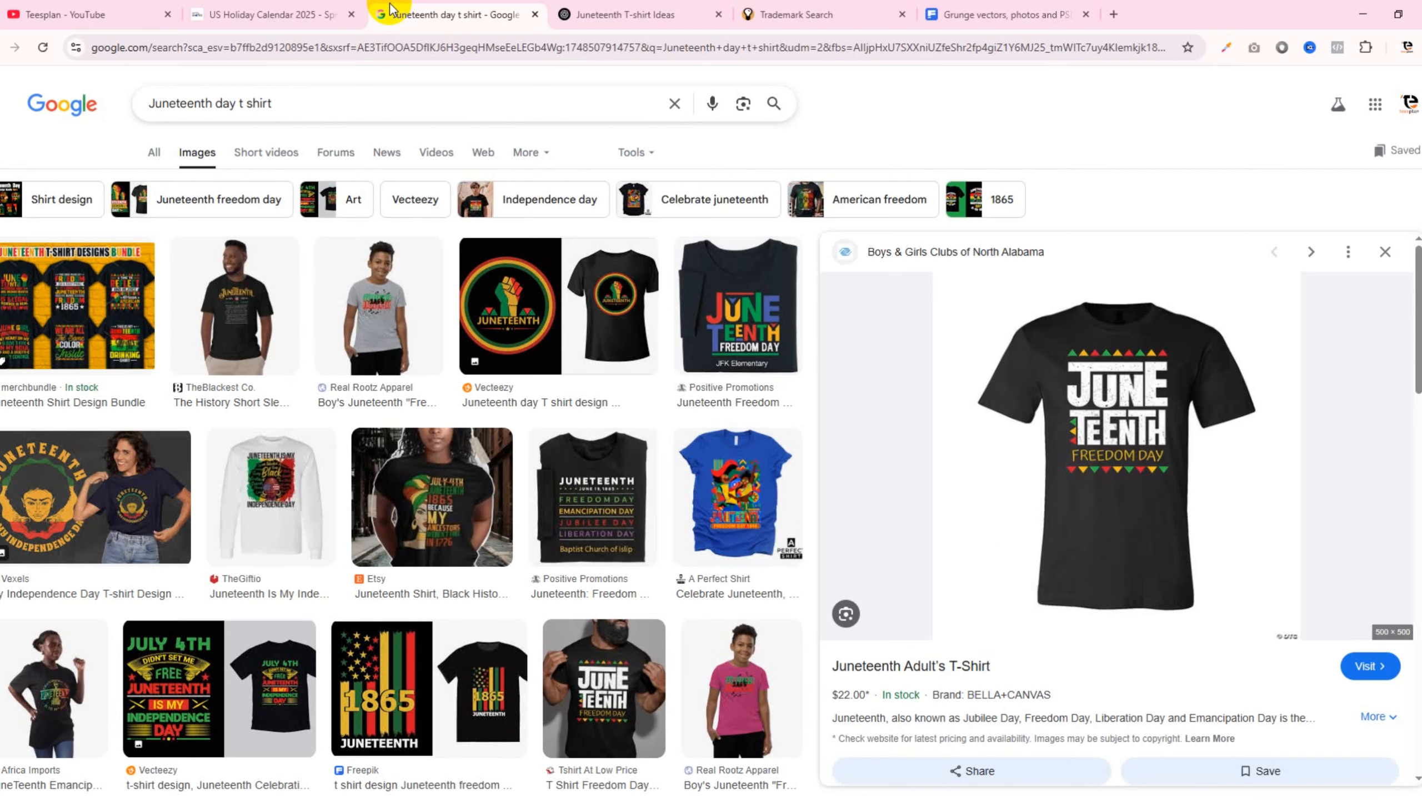
click(993, 16)
scroll(819, 469, down, 9)
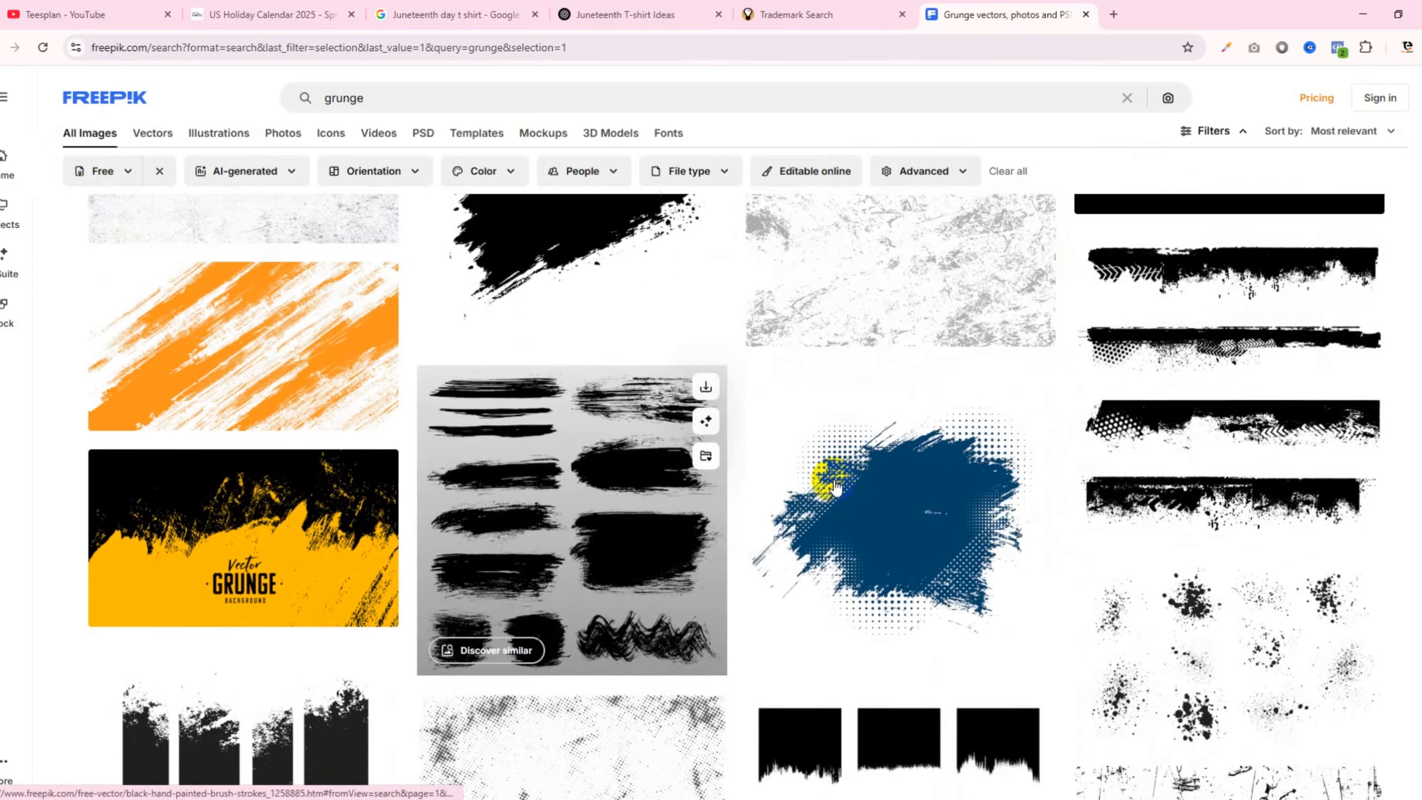
scroll(694, 542, down, 8)
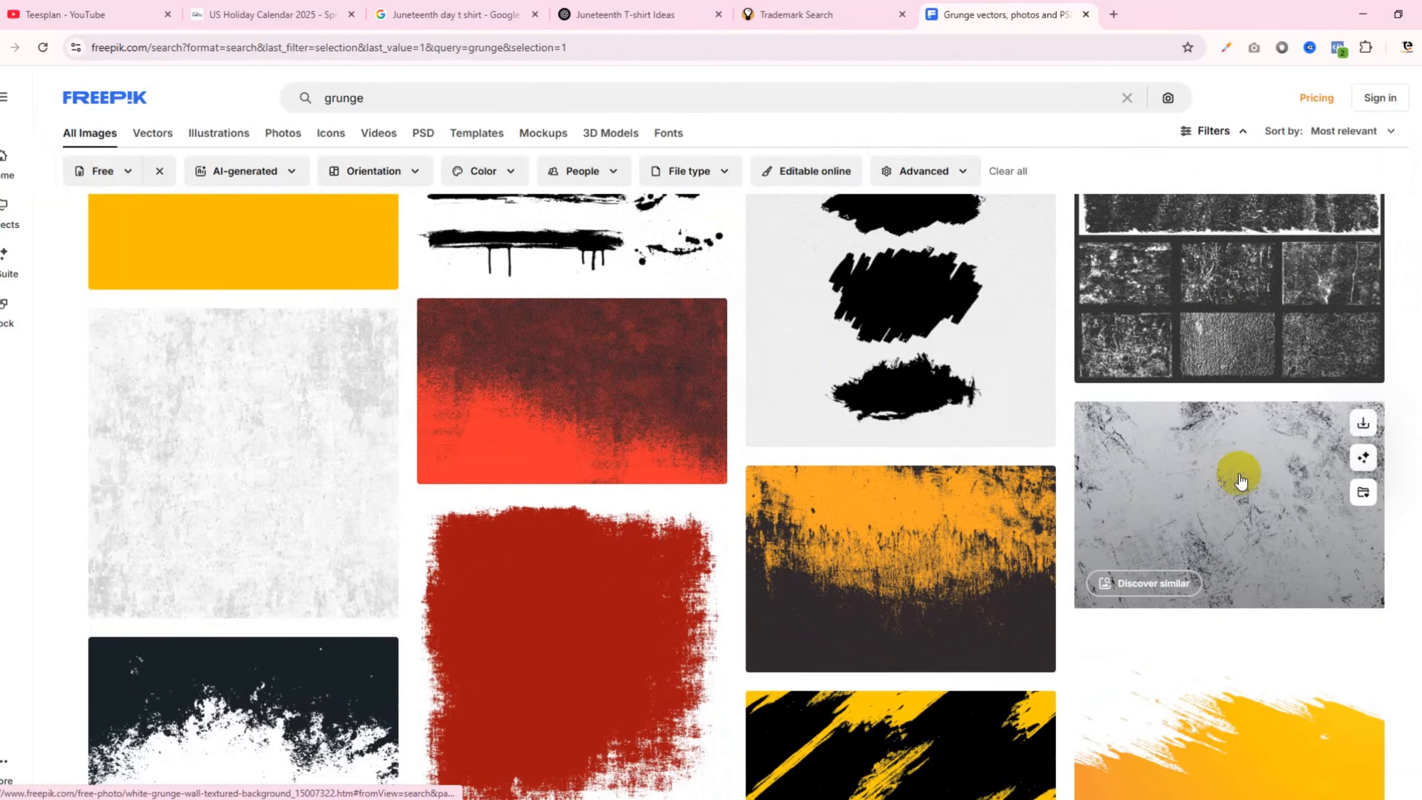
click(1237, 476)
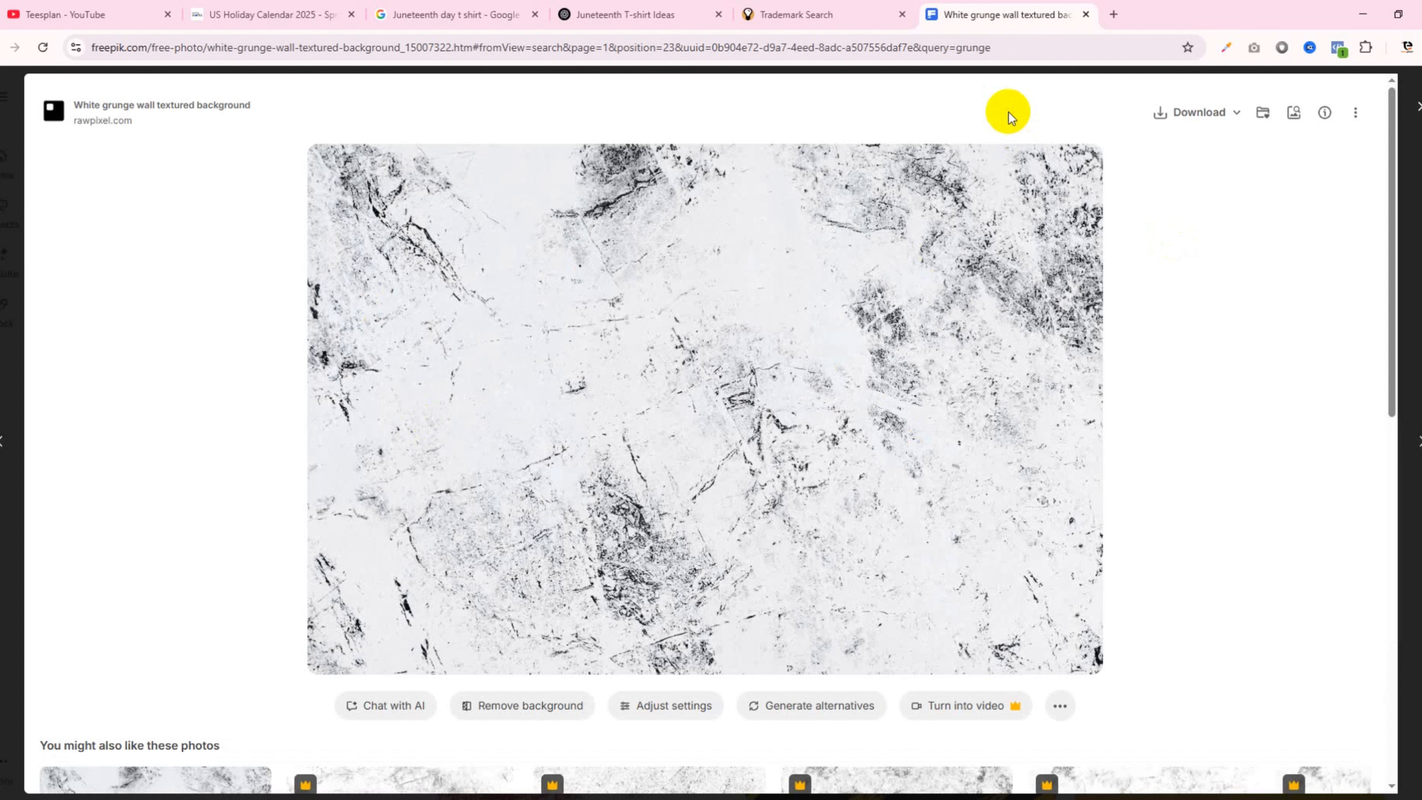
click(1213, 124)
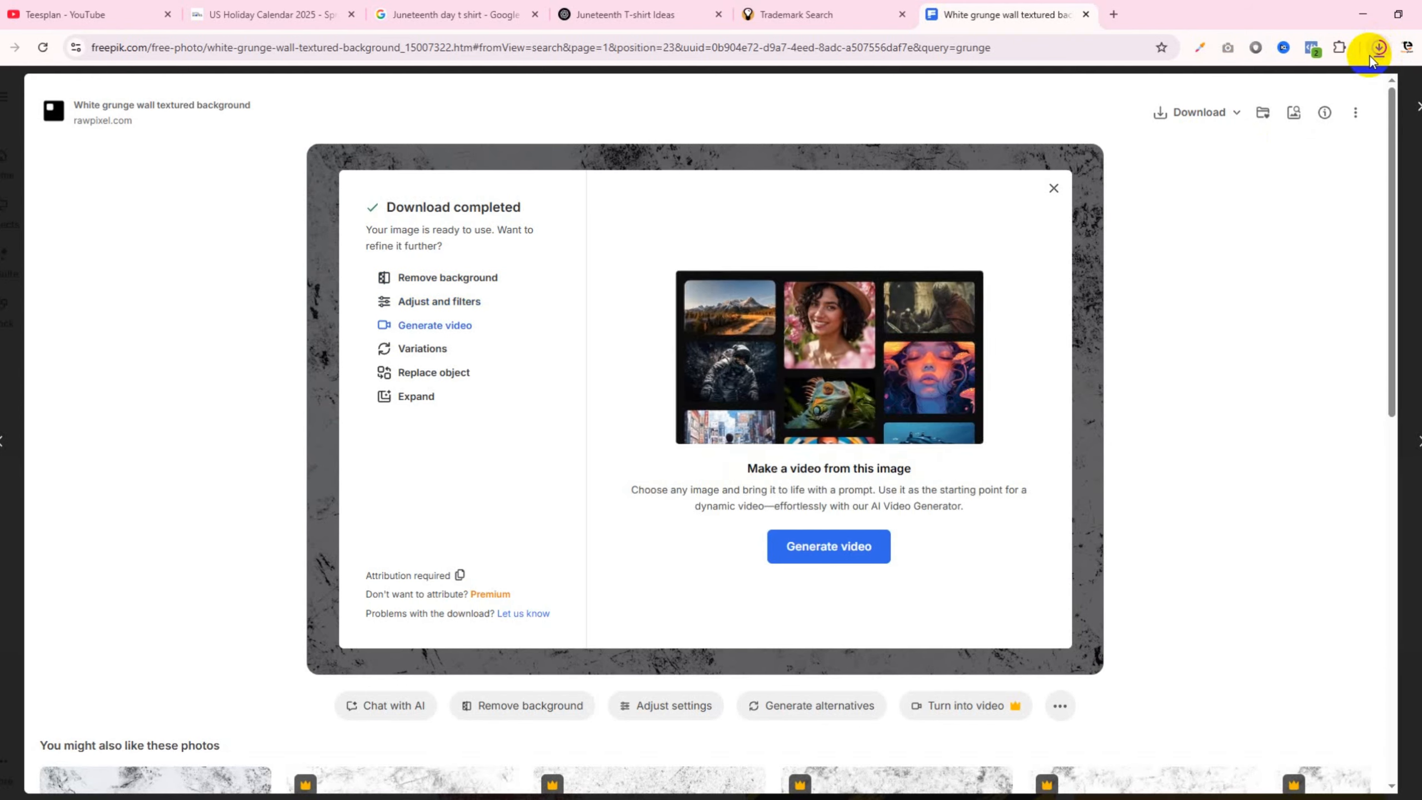
- Close the downloaded image's page and search Freepik for "blank t shirt black"
click(1418, 110)
click(571, 101)
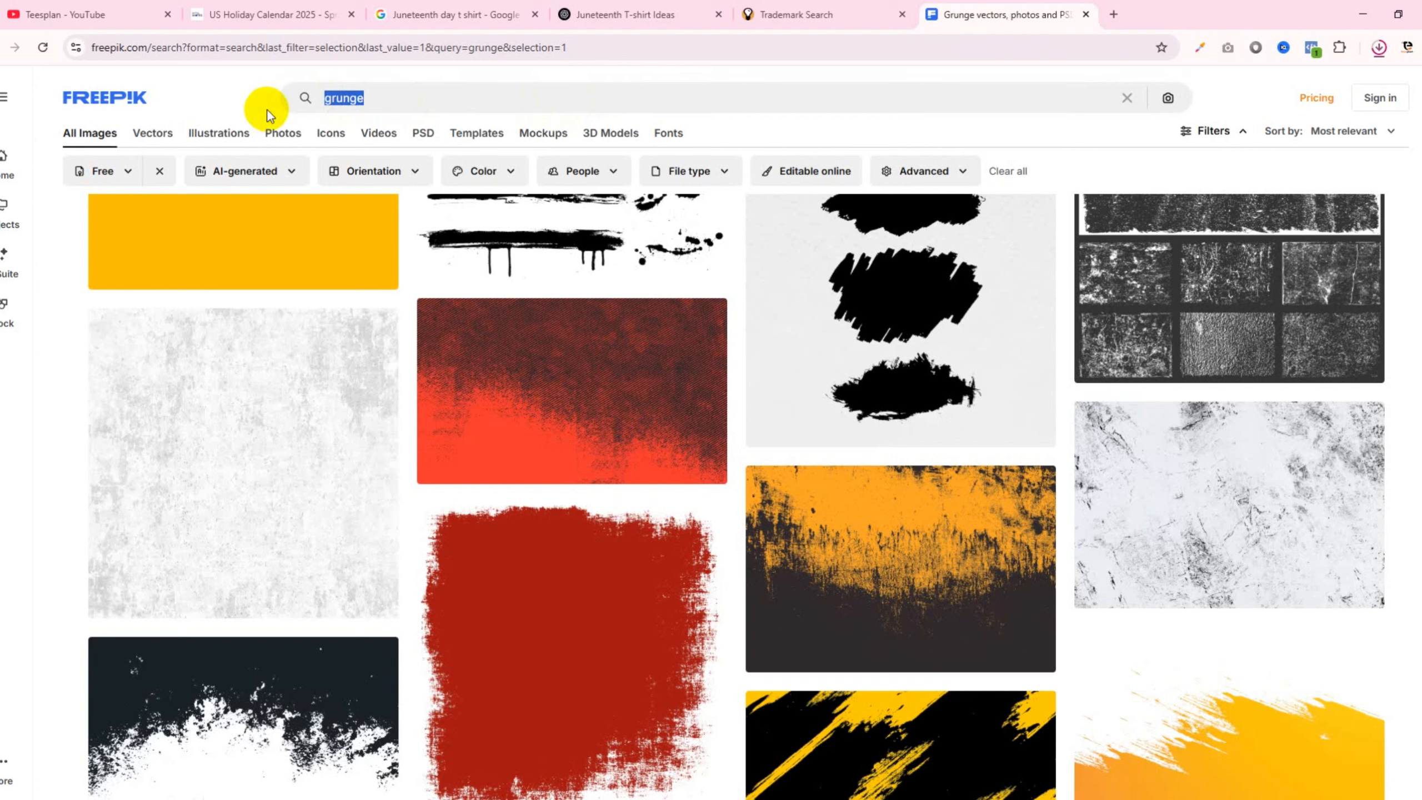
text(blank )
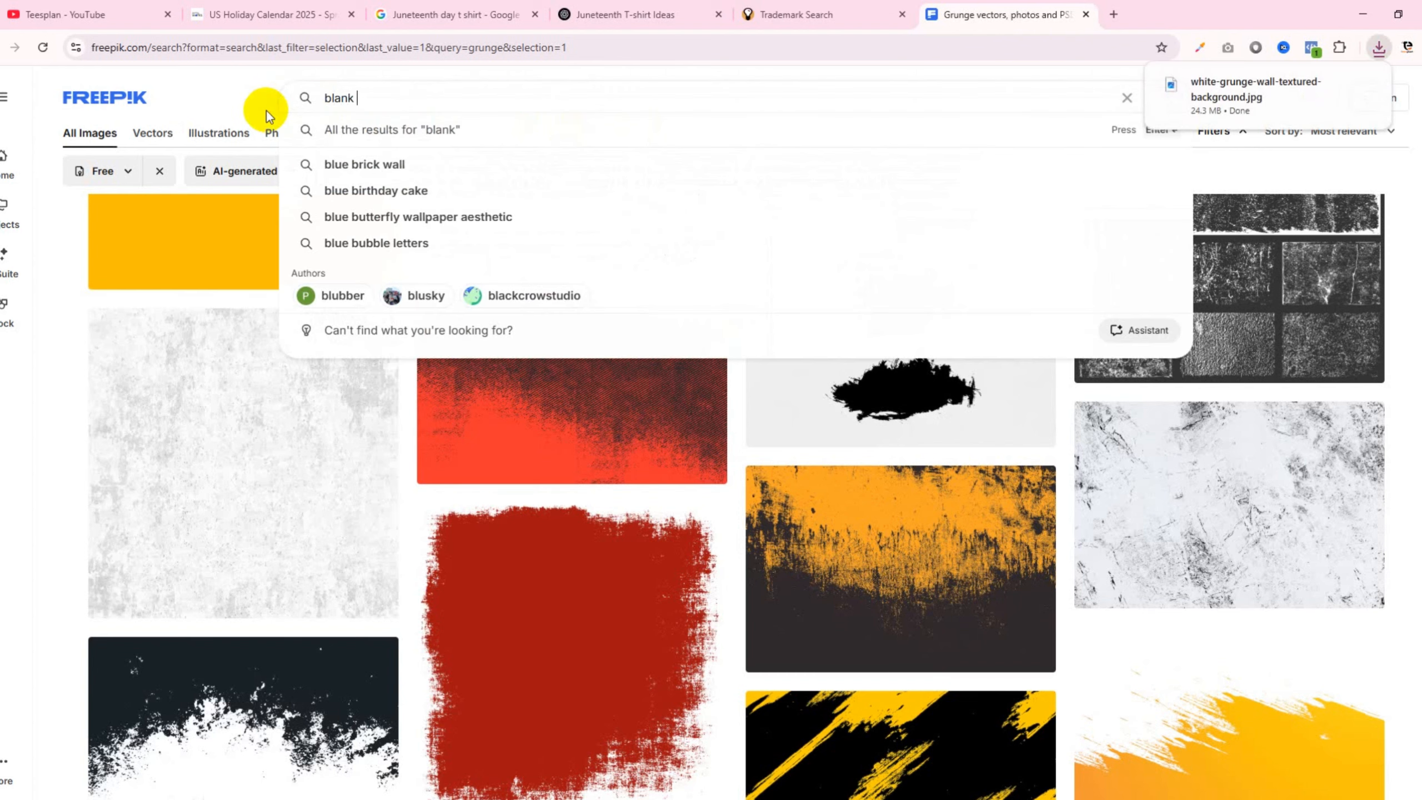
text(t shirt black)
key(Return)
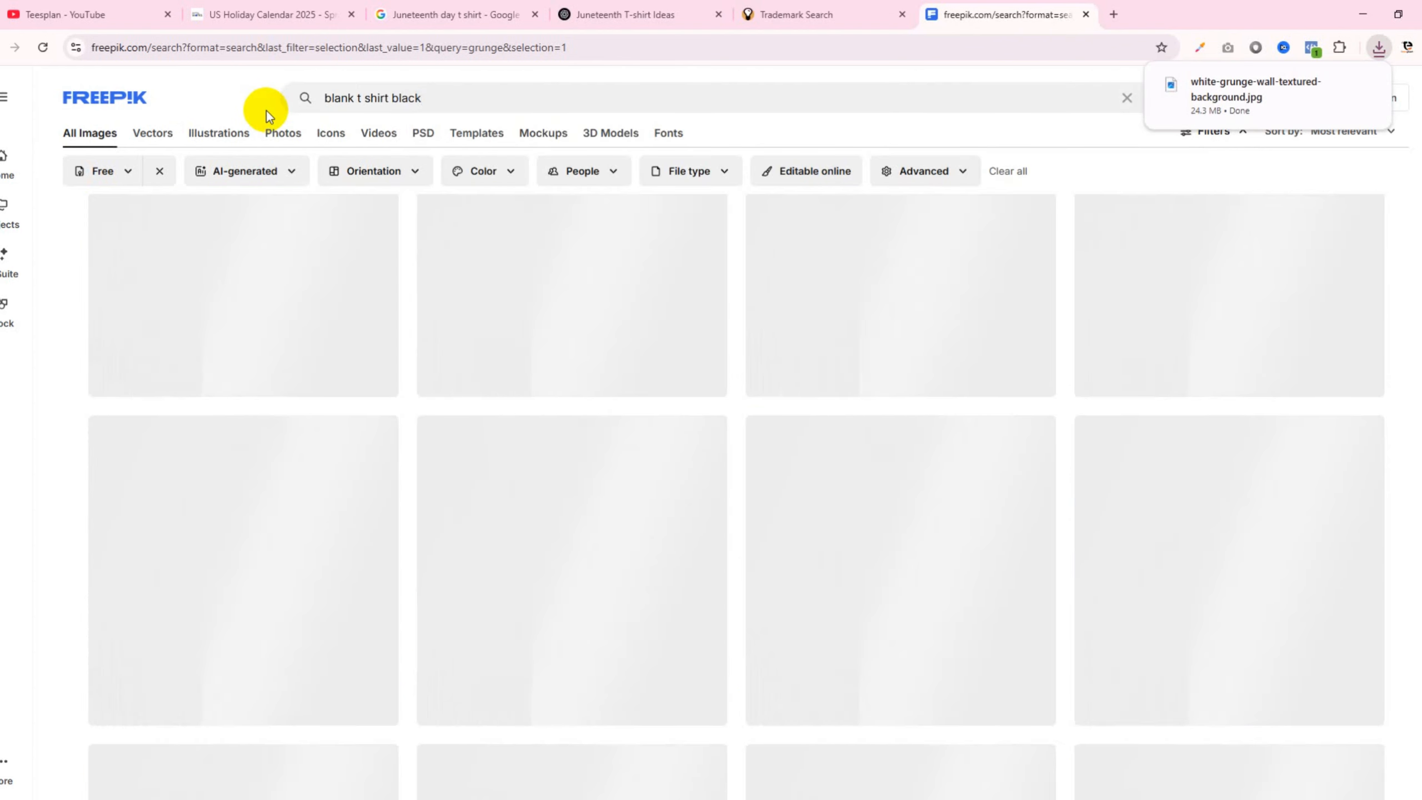
scroll(621, 531, down, 3)
scroll(620, 531, down, 5)
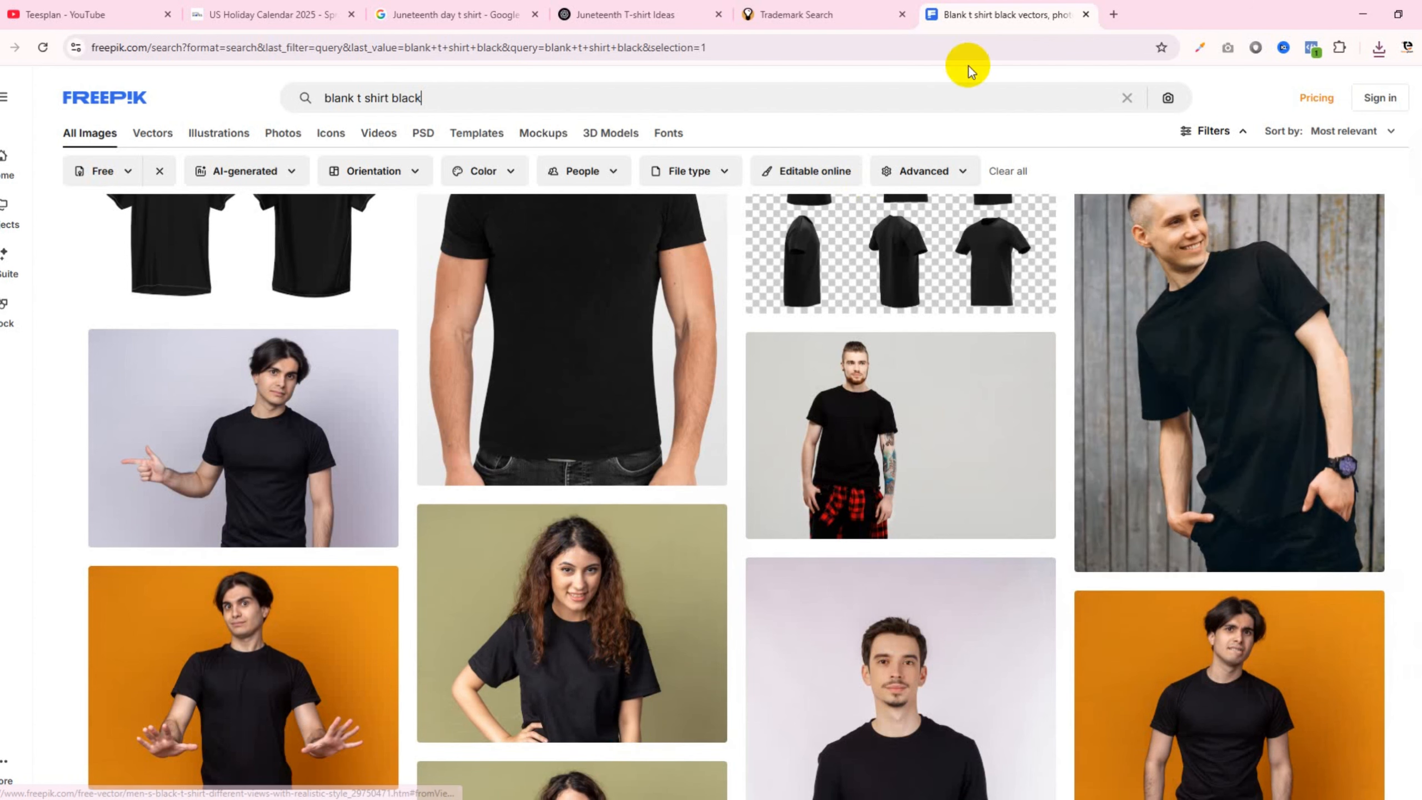
- Place the downloaded white-grunge-wall-textured-background.jpg in the Illustrator document and enlarge it to about 4220 x 2813 px
click(1378, 47)
click(1334, 114)
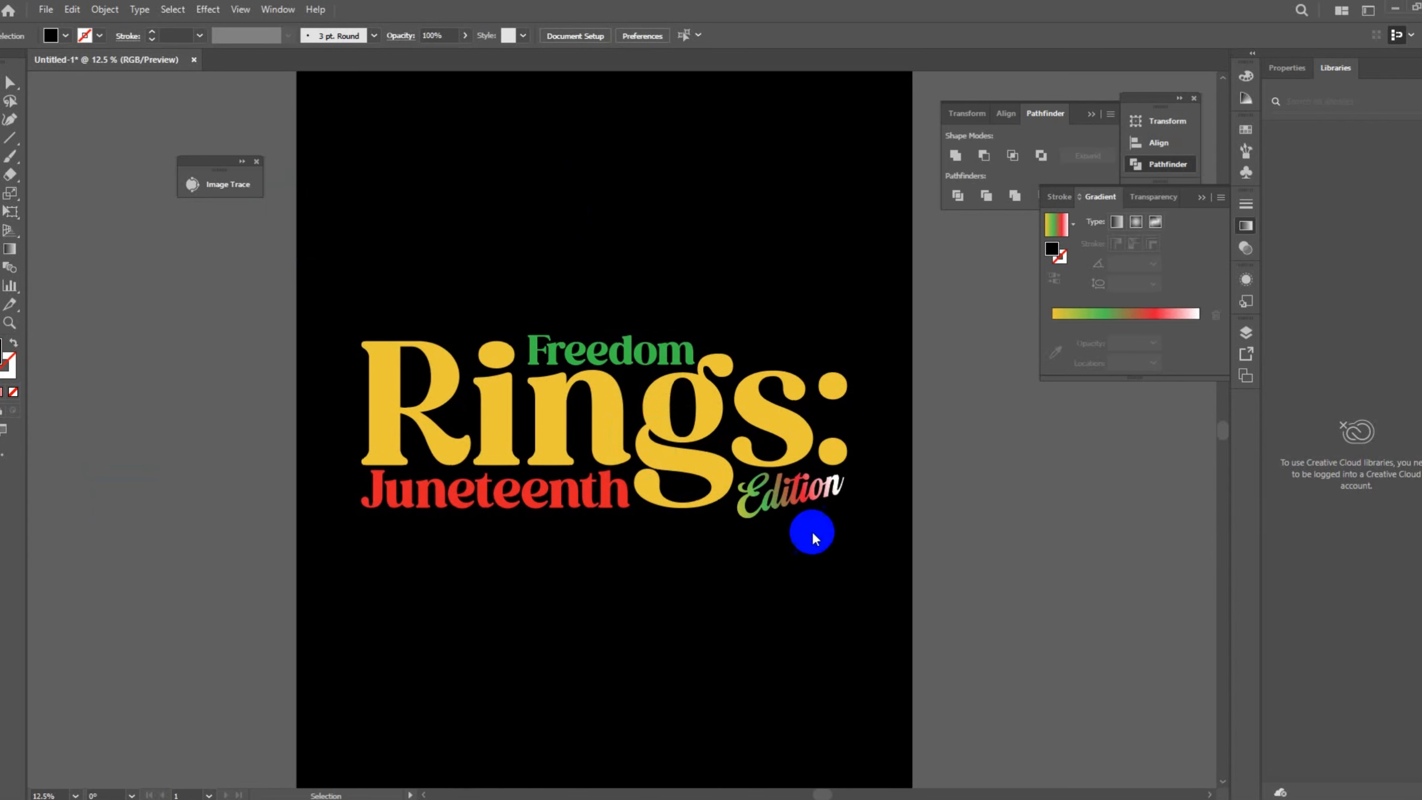
drag(667, 618, 678, 667)
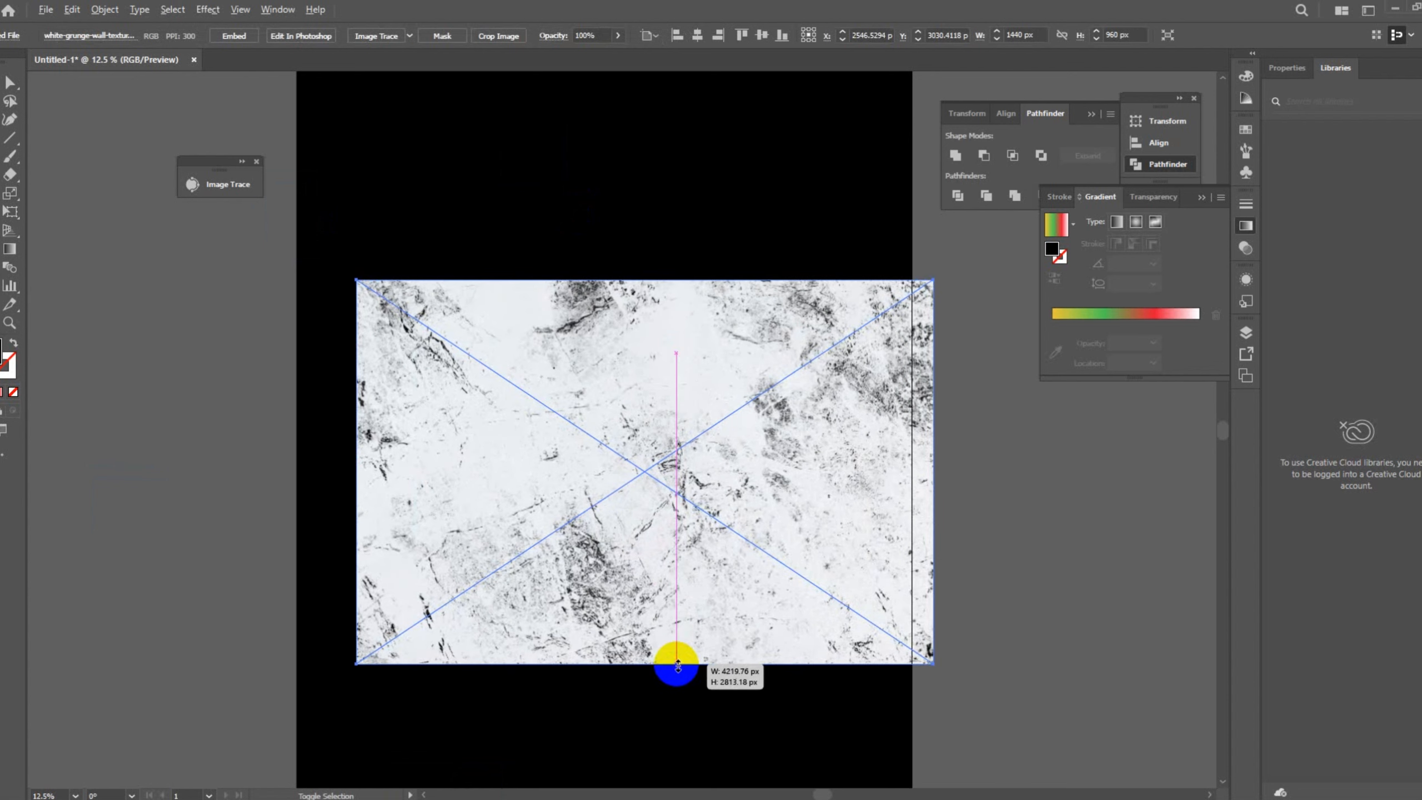
- Embed the grunge photo and move it to the empty canvas above the artboard
key(ctrl+minus)
key(ctrl+minus)
key(ctrl+minus)
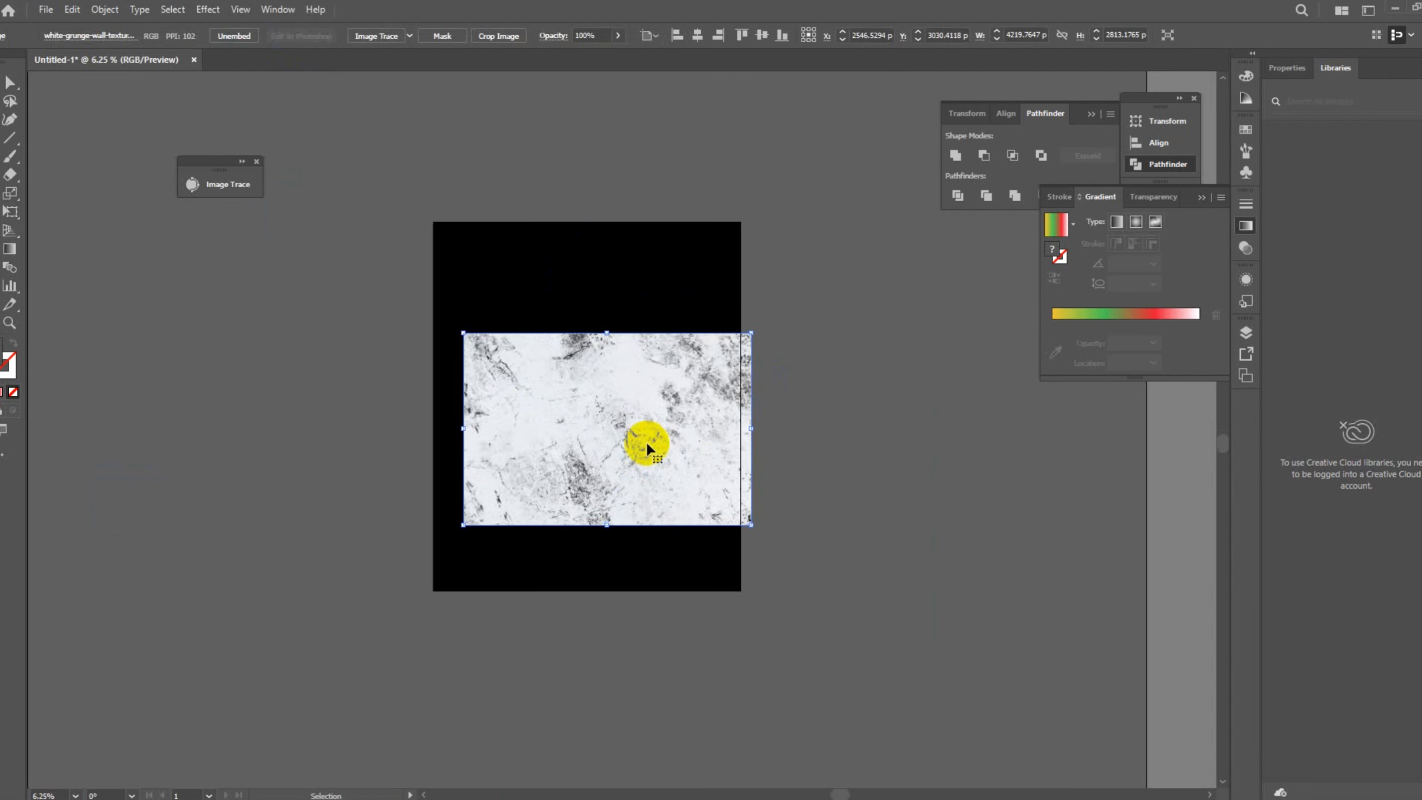
mouse_move(682, 445)
mouse_down()
mouse_move(849, 198)
mouse_move(826, 238)
mouse_move(520, 264)
mouse_up()
key(ctrl+plus)
key(ctrl+plus)
- Image-trace the grunge photo in black and white with Ignore White on and a threshold of 148, and expand the tracing
click(227, 185)
click(276, 345)
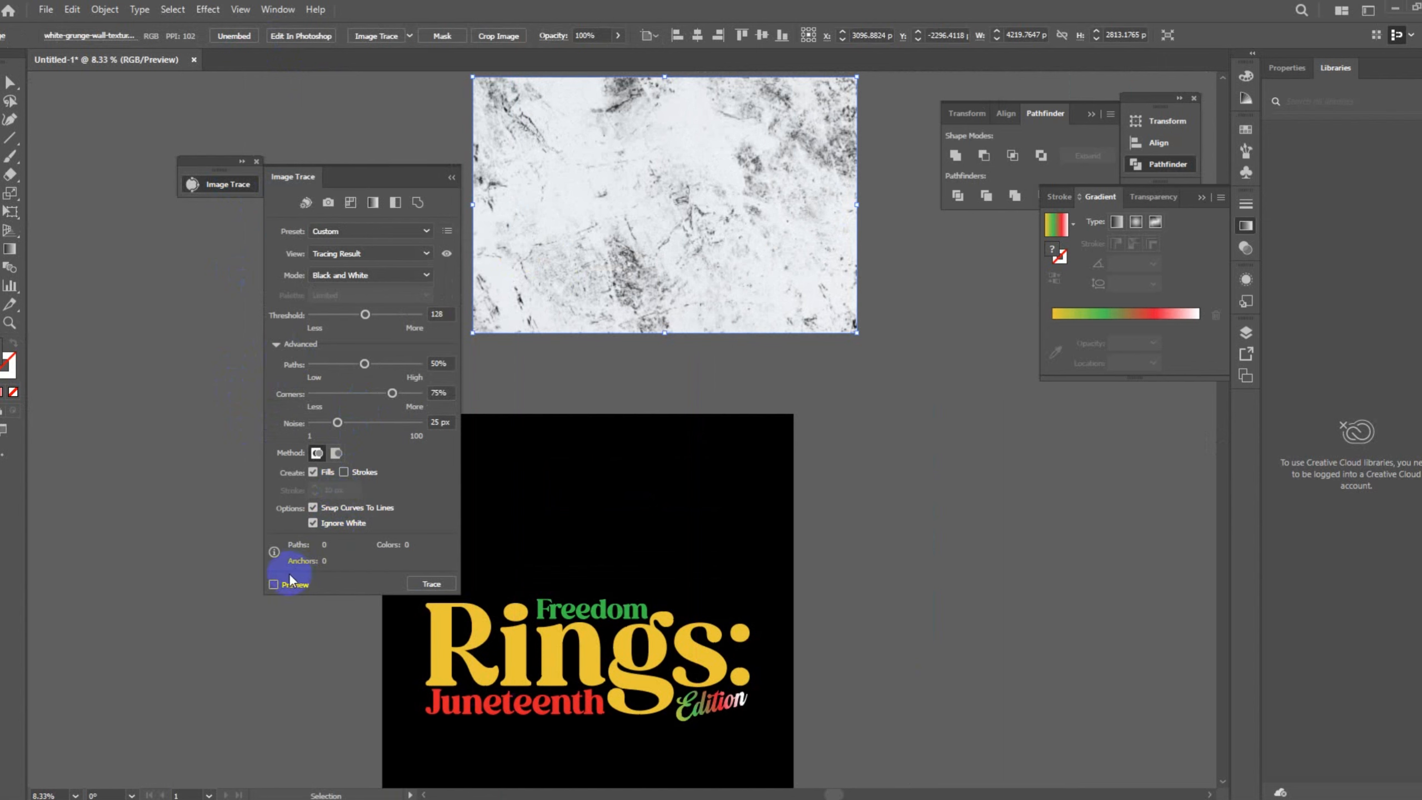
click(273, 584)
click(865, 425)
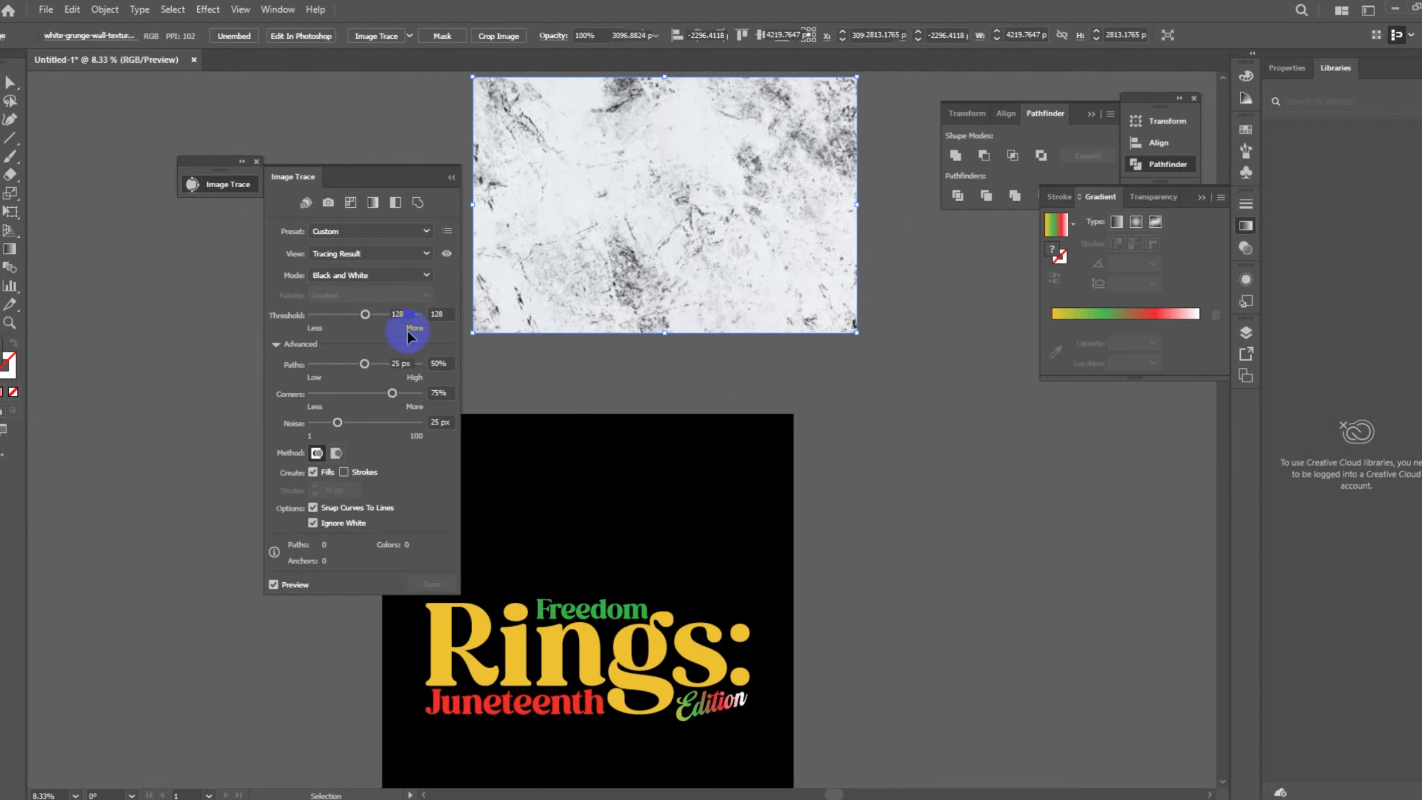
scroll(633, 389, up, 2)
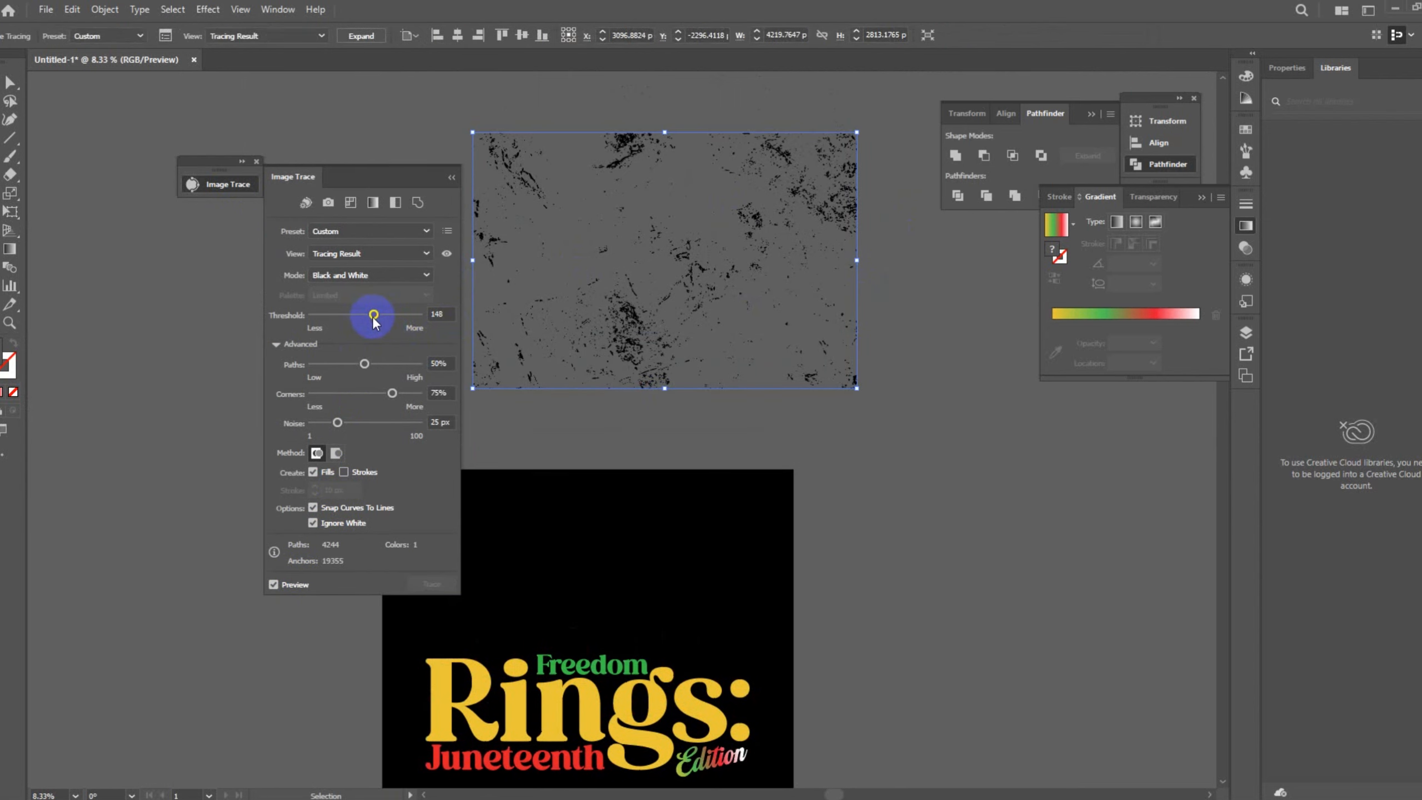
click(361, 36)
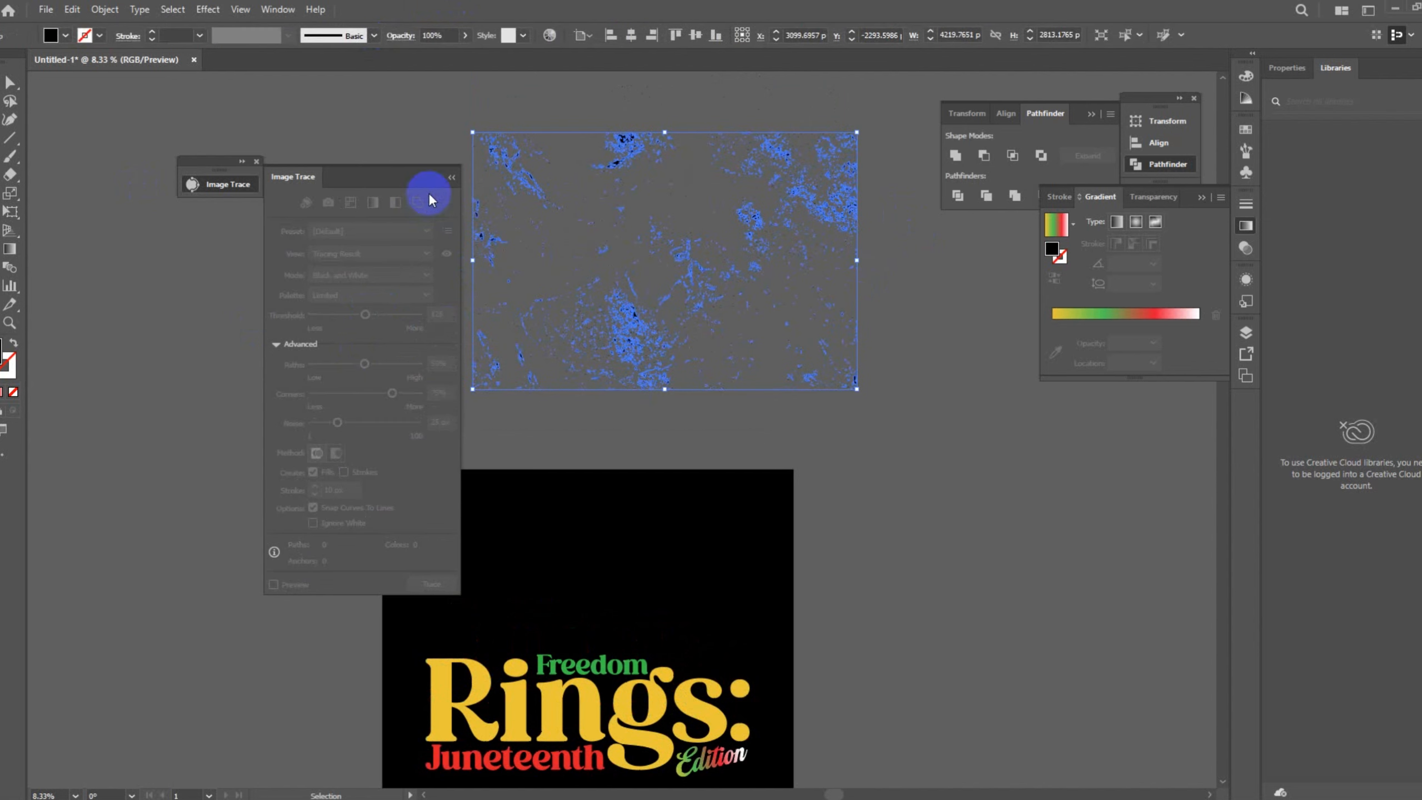
- Select the traced grunge paths above the artboard and copy them
scroll(848, 400, down, 3)
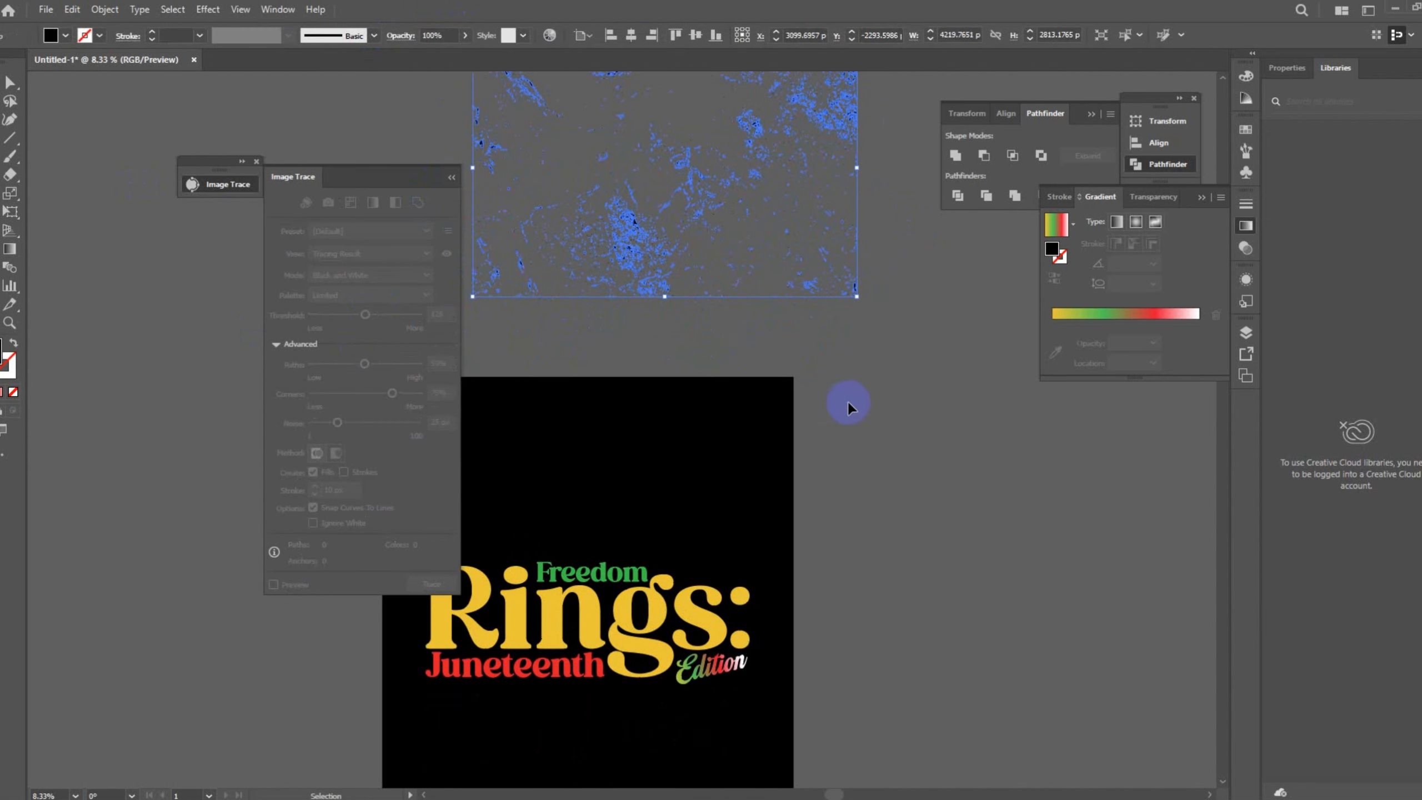
click(719, 327)
click(560, 201)
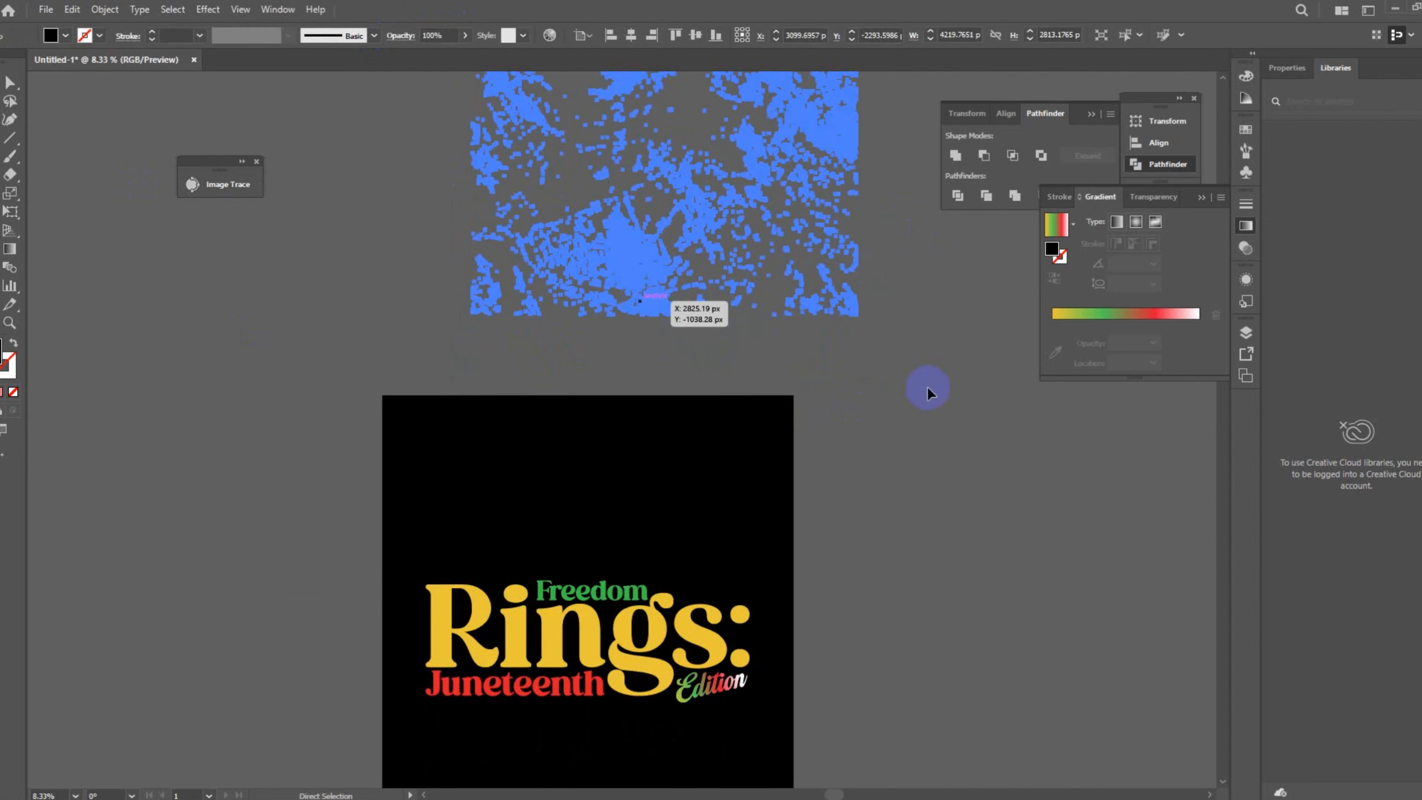
scroll(922, 391, down, 2)
scroll(922, 391, down, 2)
- Add an opacity mask to the lettering group and turn off its clipping
click(649, 508)
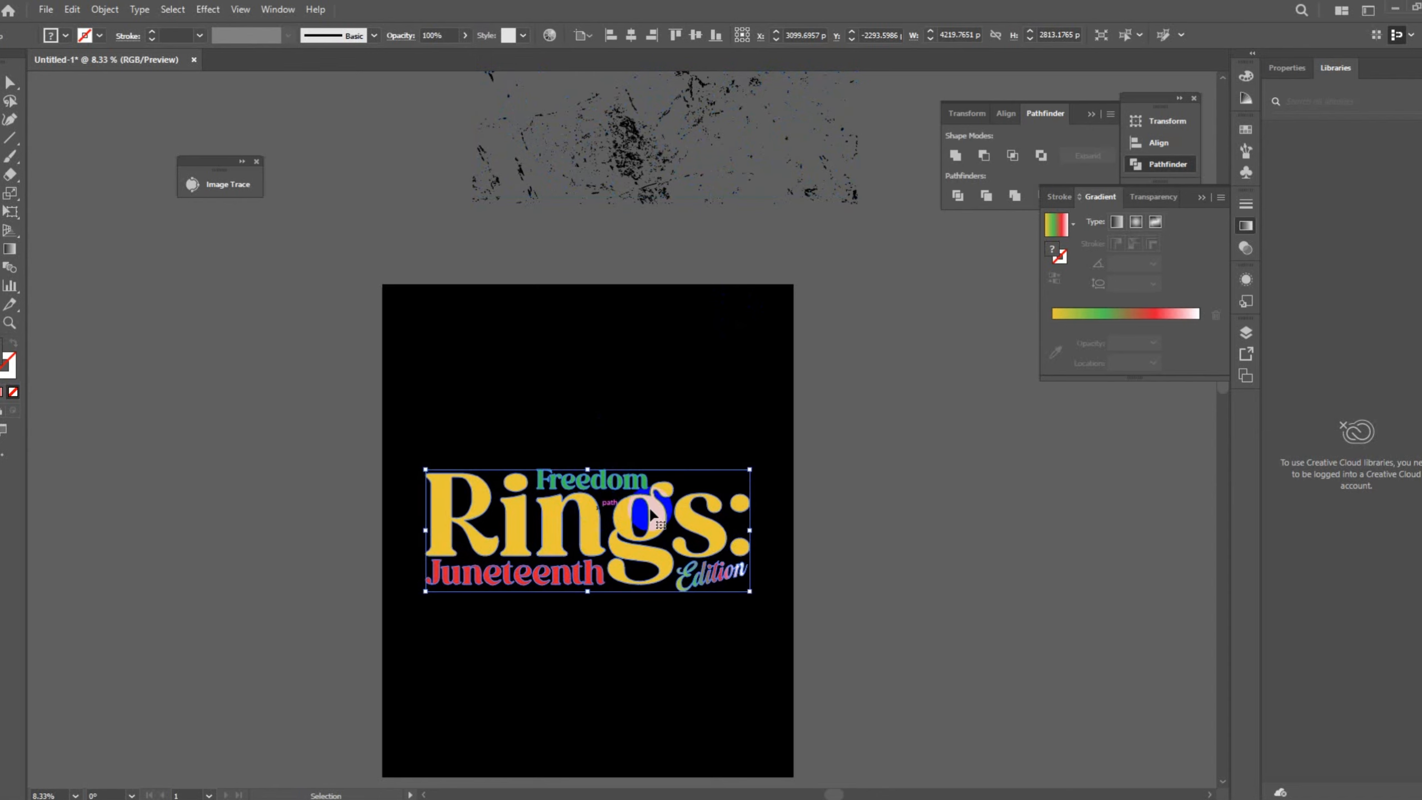
click(1247, 283)
click(1243, 251)
double_click(1137, 262)
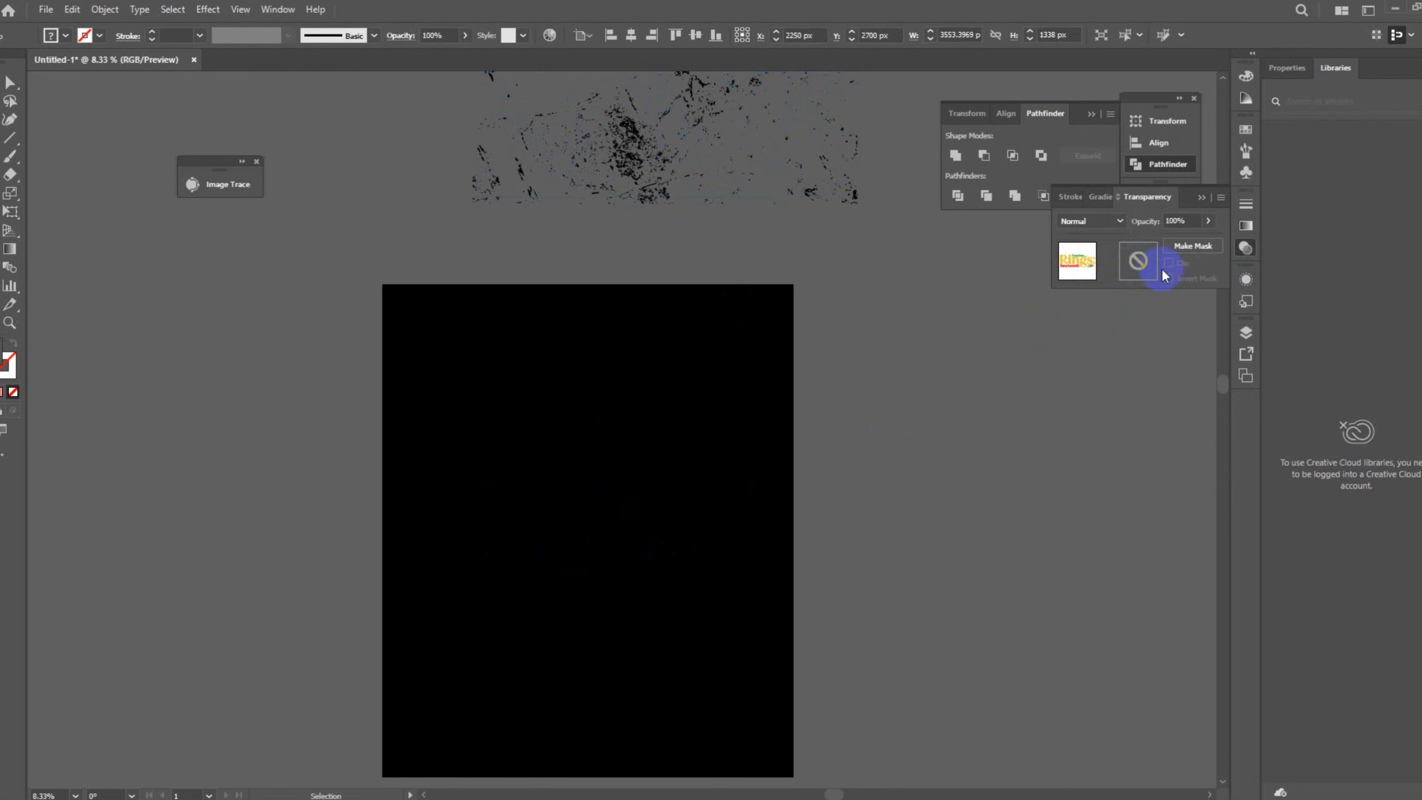
click(1168, 263)
- Paste the grunge paths into the opacity mask, position them over the lettering, and leave mask editing
key(ctrl+v)
drag(745, 365, 717, 454)
click(1086, 271)
click(744, 692)
- Delete the leftover grunge tracing above the artboard
scroll(549, 667, up, 4)
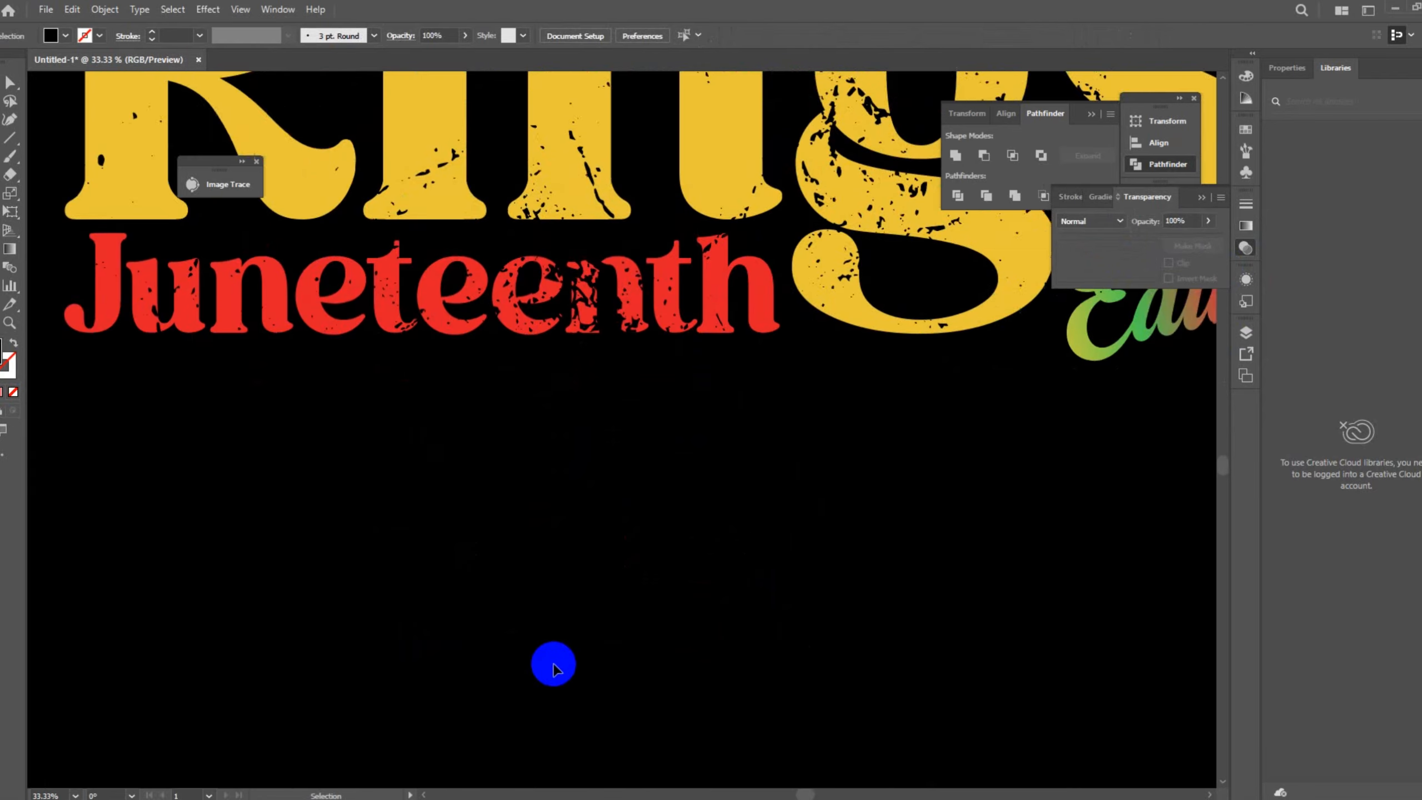
scroll(551, 666, down, 2)
scroll(546, 381, up, 3)
scroll(546, 378, down, 2)
click(662, 160)
key(Delete)
scroll(566, 520, up, 3)
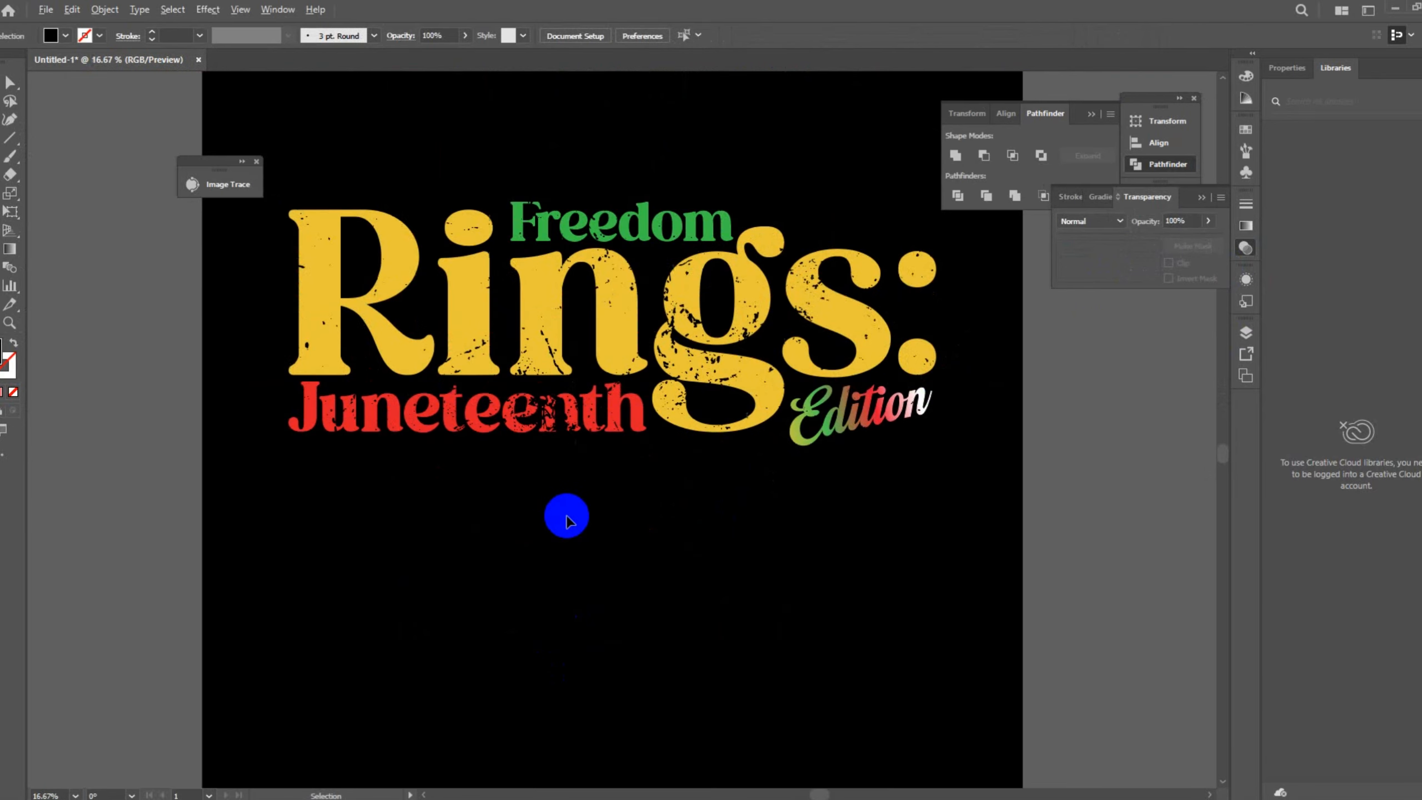
scroll(567, 519, down, 1)
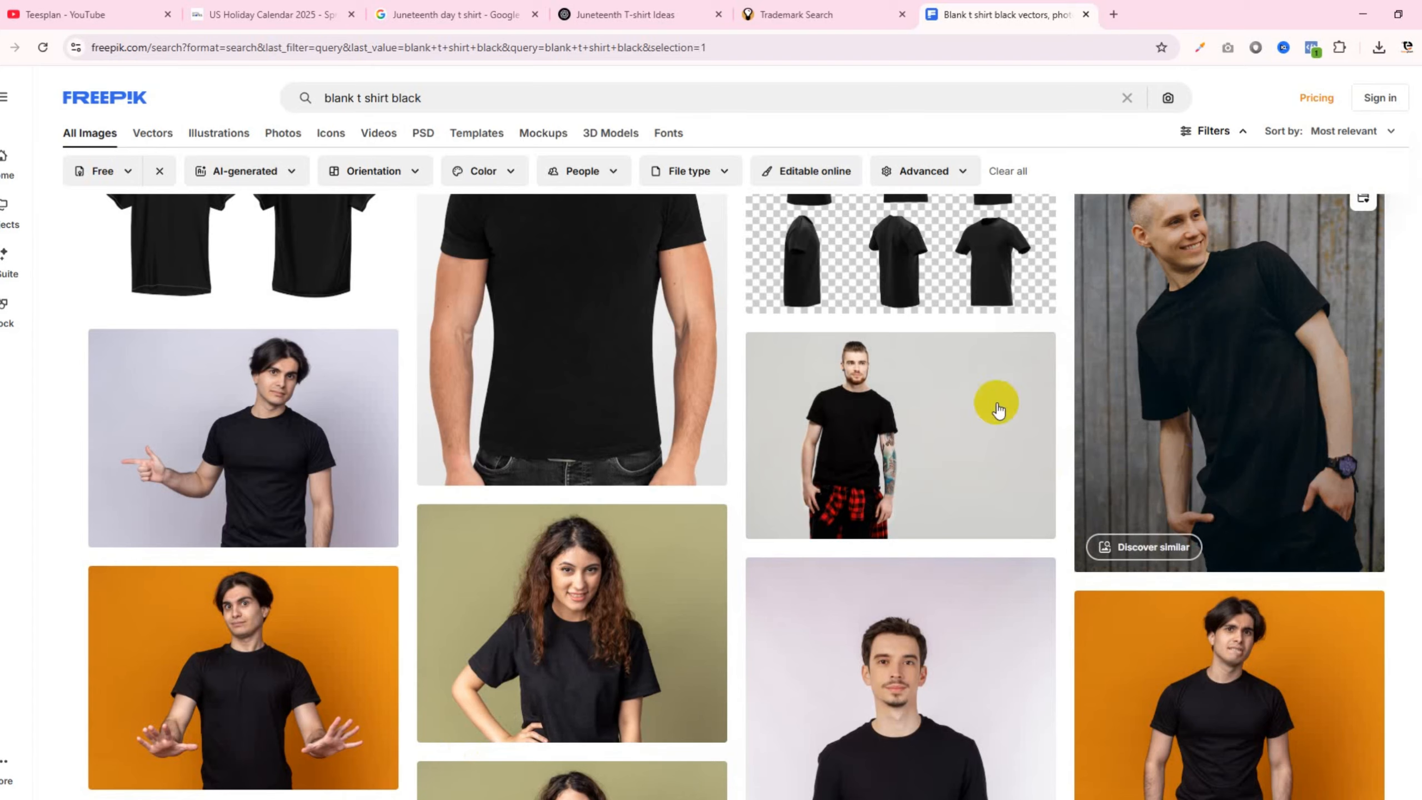
- Switch to Freepik in the browser and open the "Man portrait" photo of a man in a plain black t-shirt
scroll(842, 476, up, 5)
scroll(851, 527, down, 10)
click(585, 481)
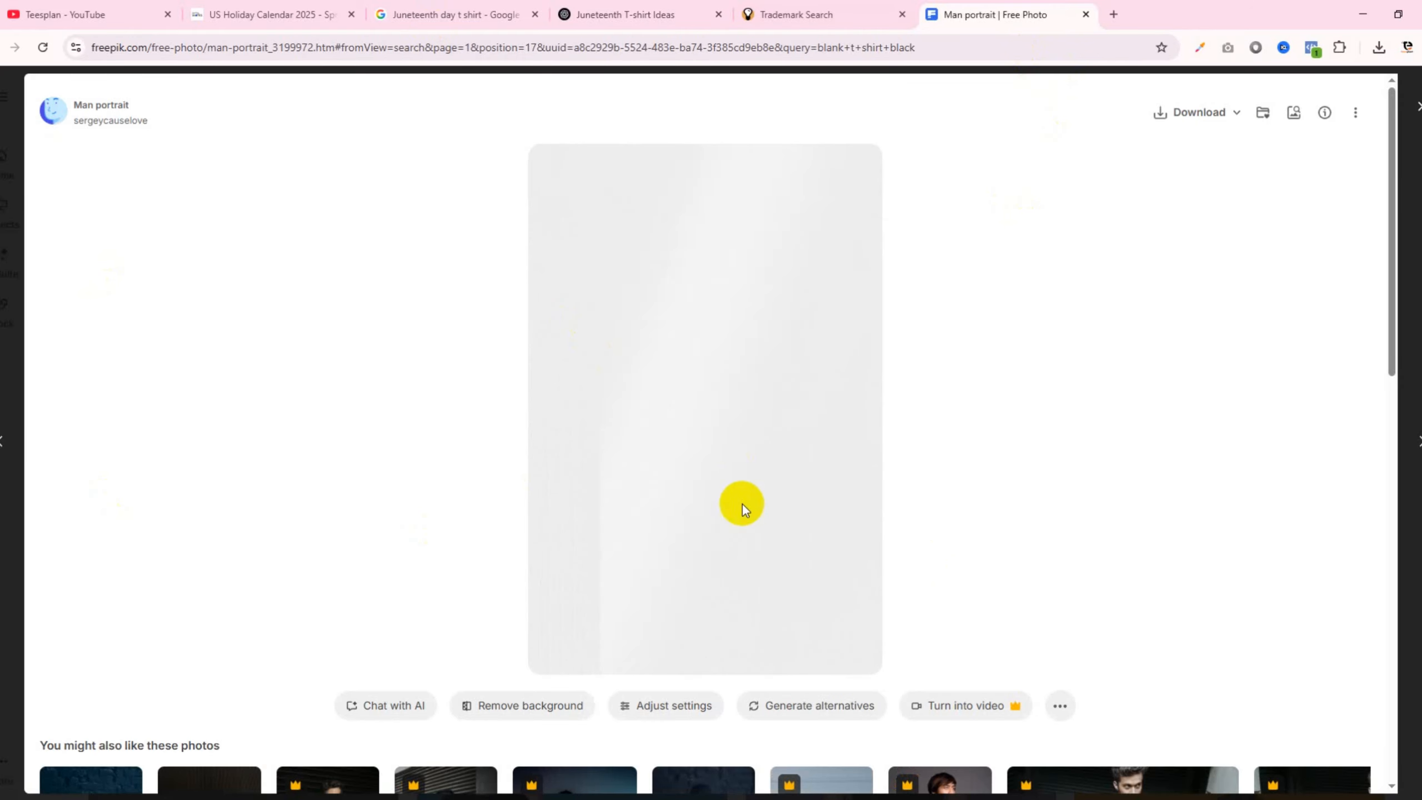
right_click(546, 348)
right_click(692, 297)
click(642, 471)
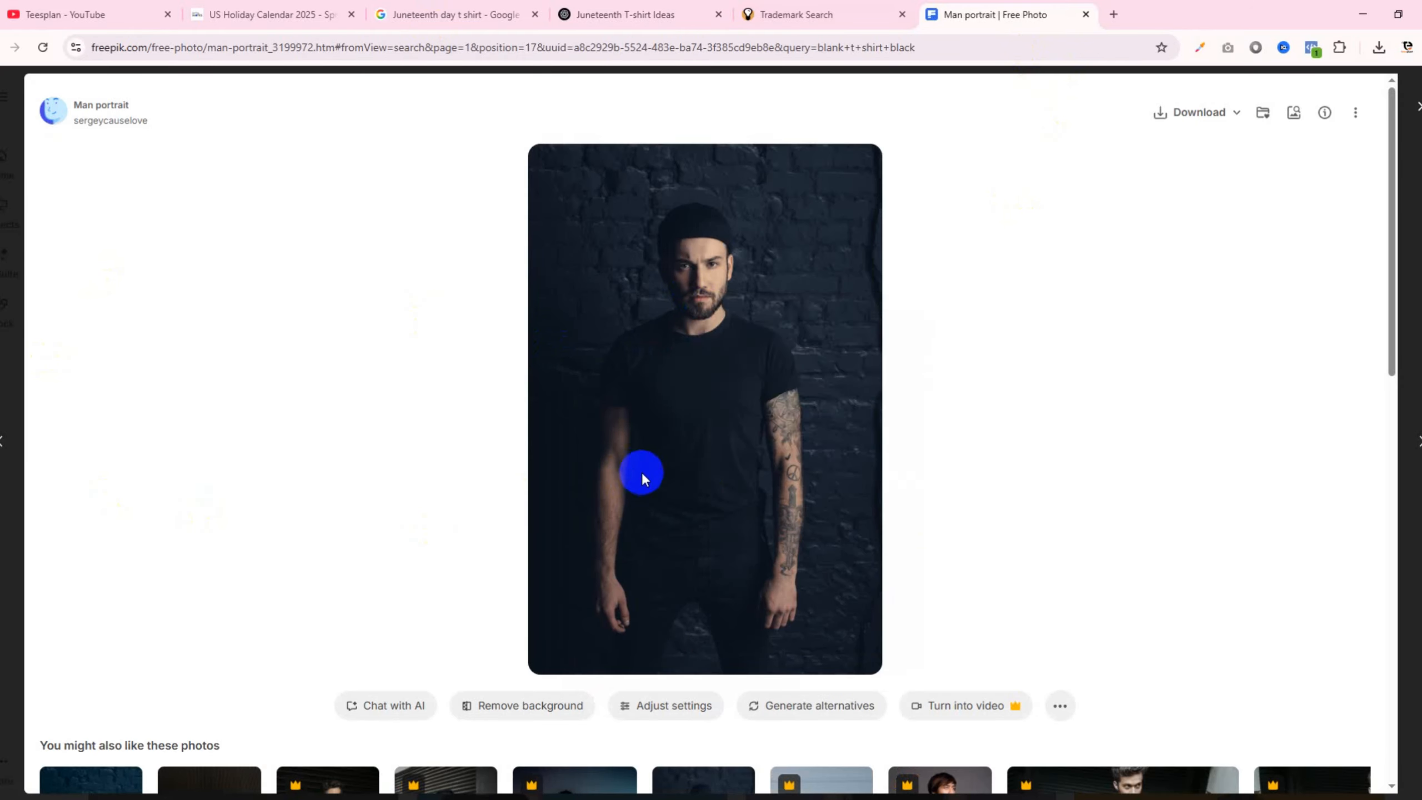
- Download the "Man portrait" photo from Freepik and show the recent downloads
right_click(701, 466)
click(1026, 186)
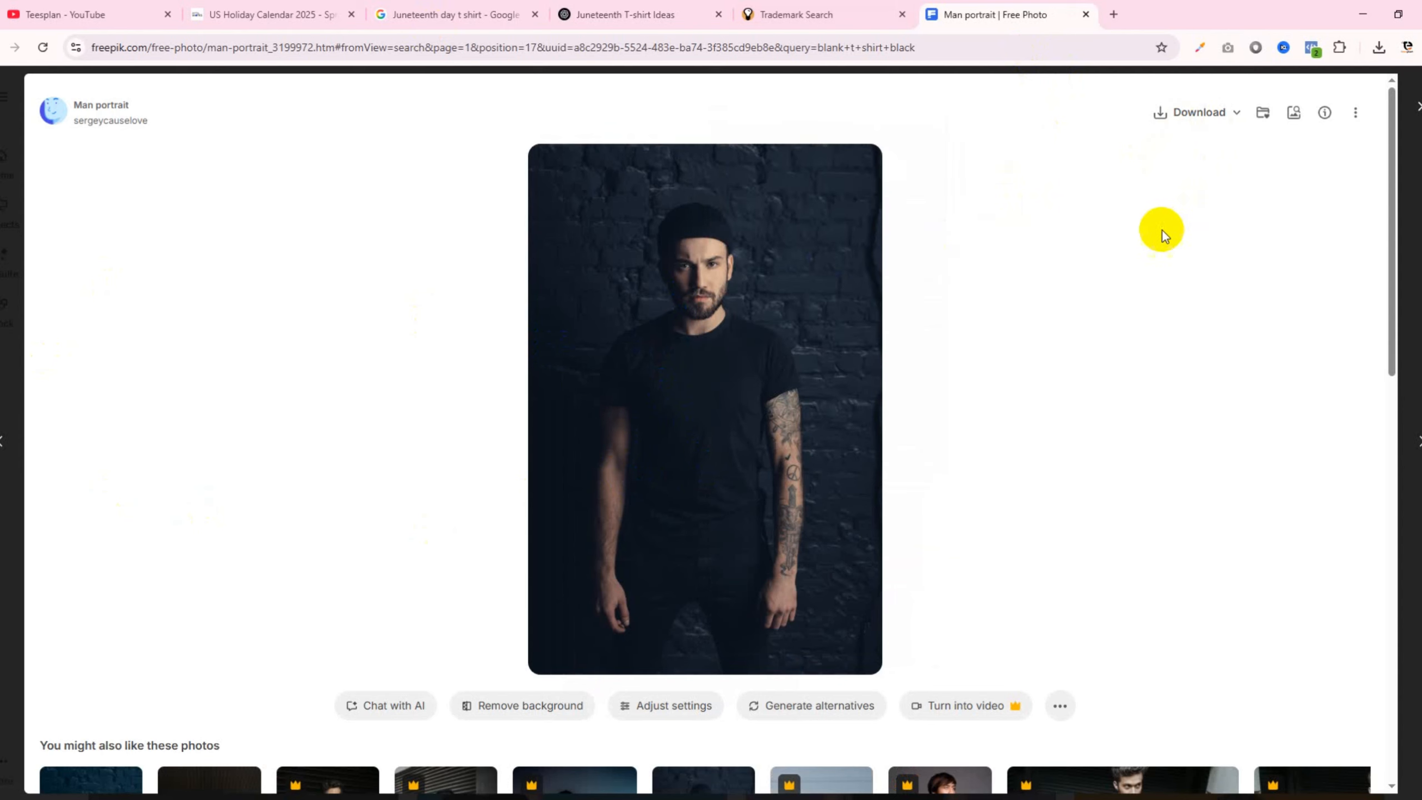
click(1378, 47)
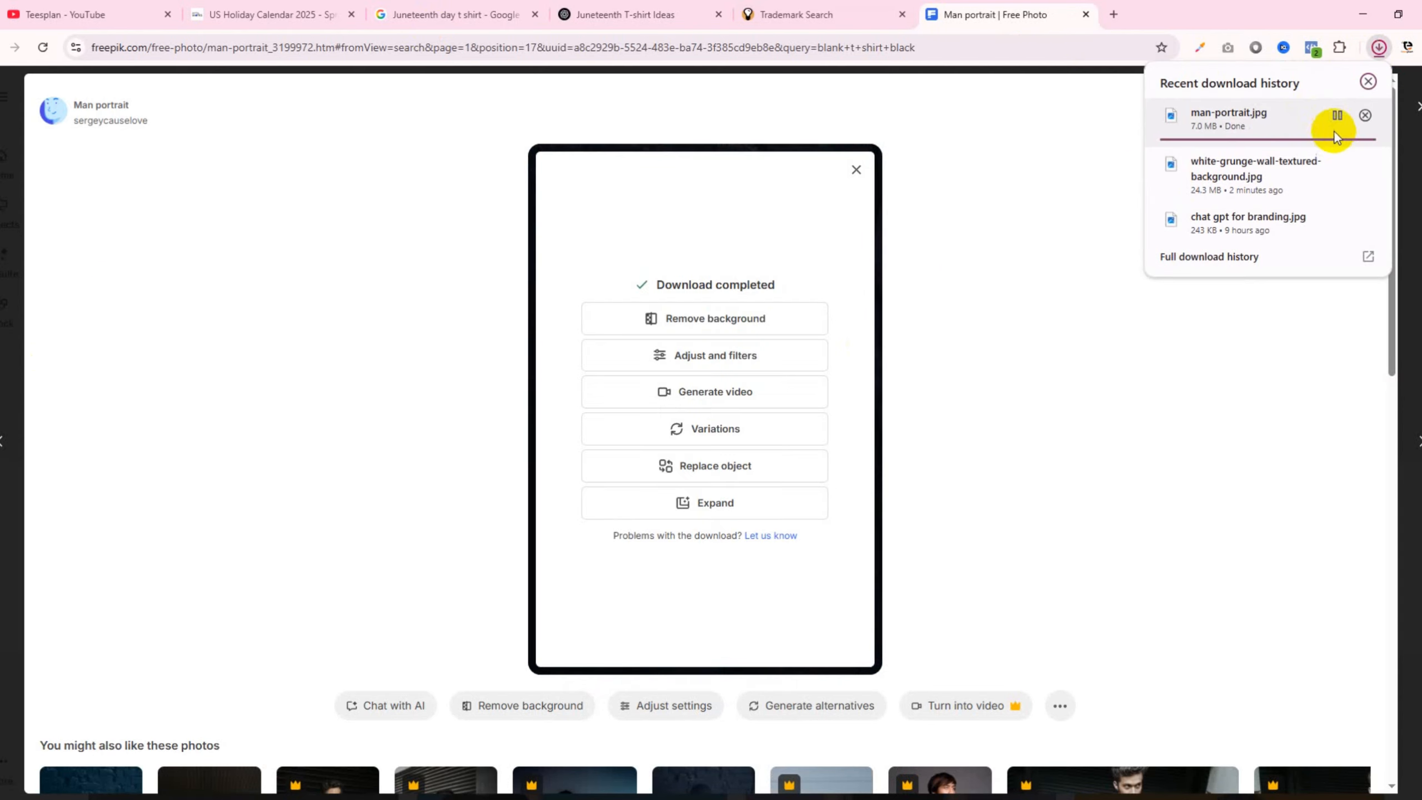
- Place the downloaded man-portrait.jpg into the Illustrator document and center it horizontally and vertically on the artboard
click(1334, 131)
drag(647, 379, 564, 425)
click(660, 35)
click(724, 35)
scroll(724, 245, down, 4)
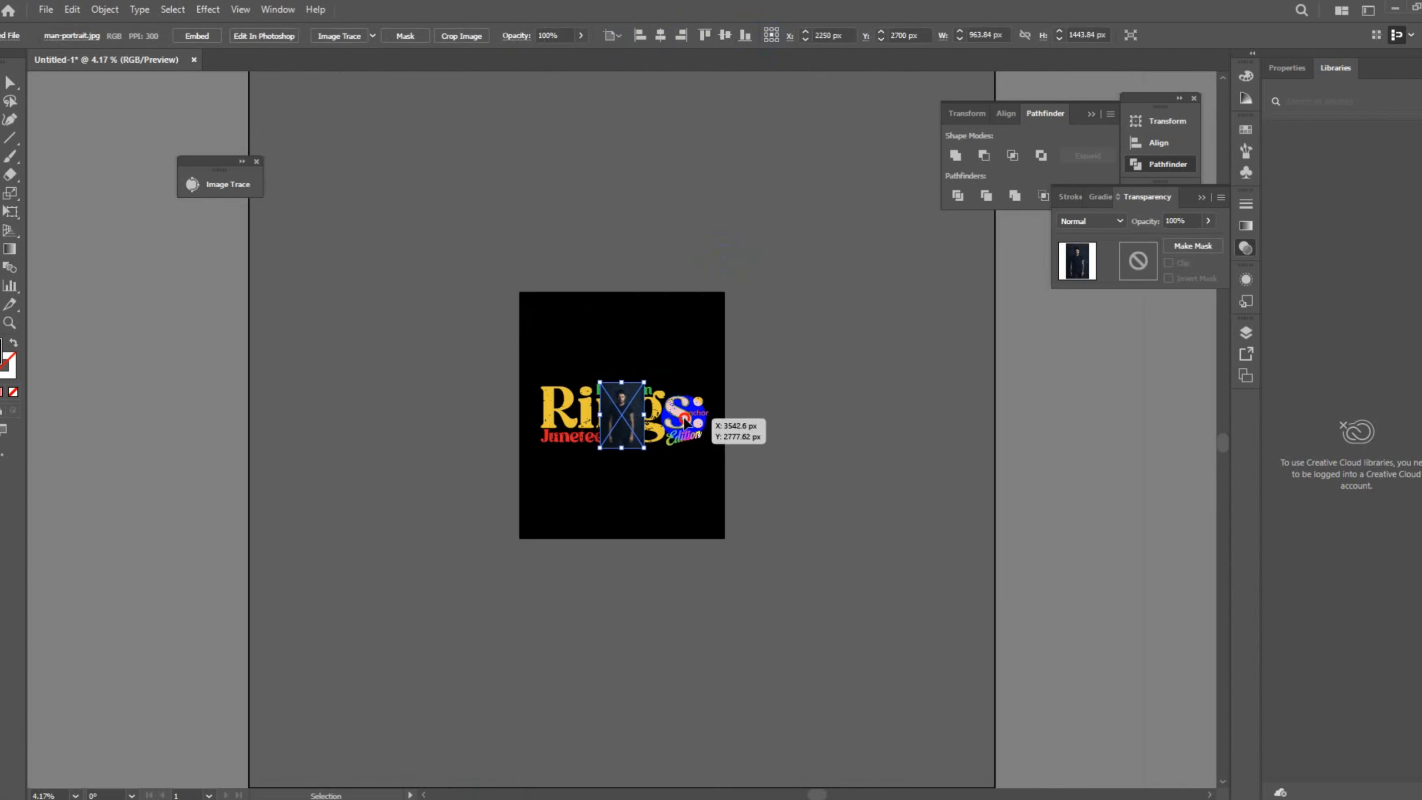
- Move the lettering off the artboard, then enlarge the man's photo and shift it down so it covers the whole artboard
drag(684, 421, 876, 281)
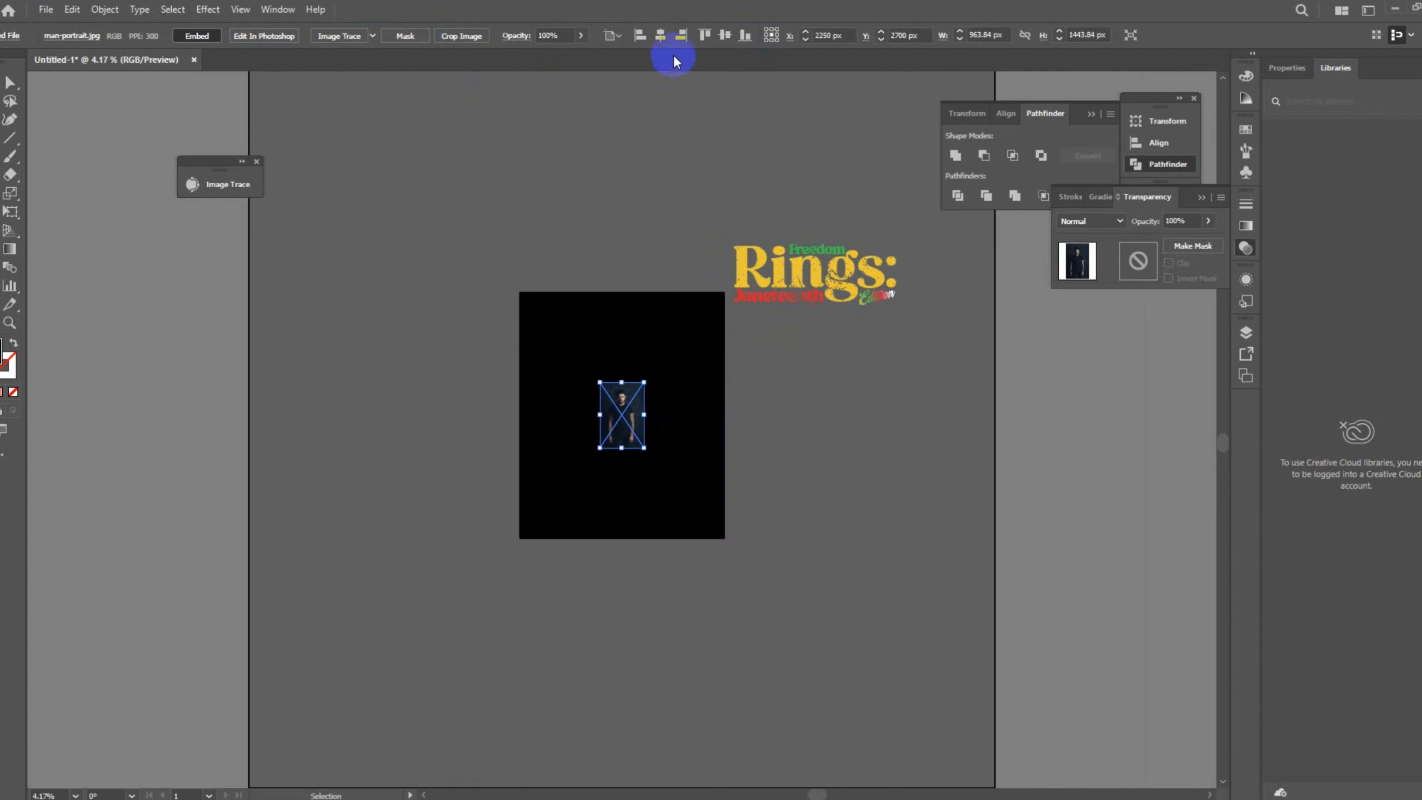
drag(622, 385, 672, 238)
click(829, 294)
drag(648, 428, 648, 466)
- Bring the "Freedom Rings: Juneteenth Edition" lettering to the front and position it on the chest of the man's black t-shirt
right_click(799, 282)
mouse_move(880, 540)
click(1017, 557)
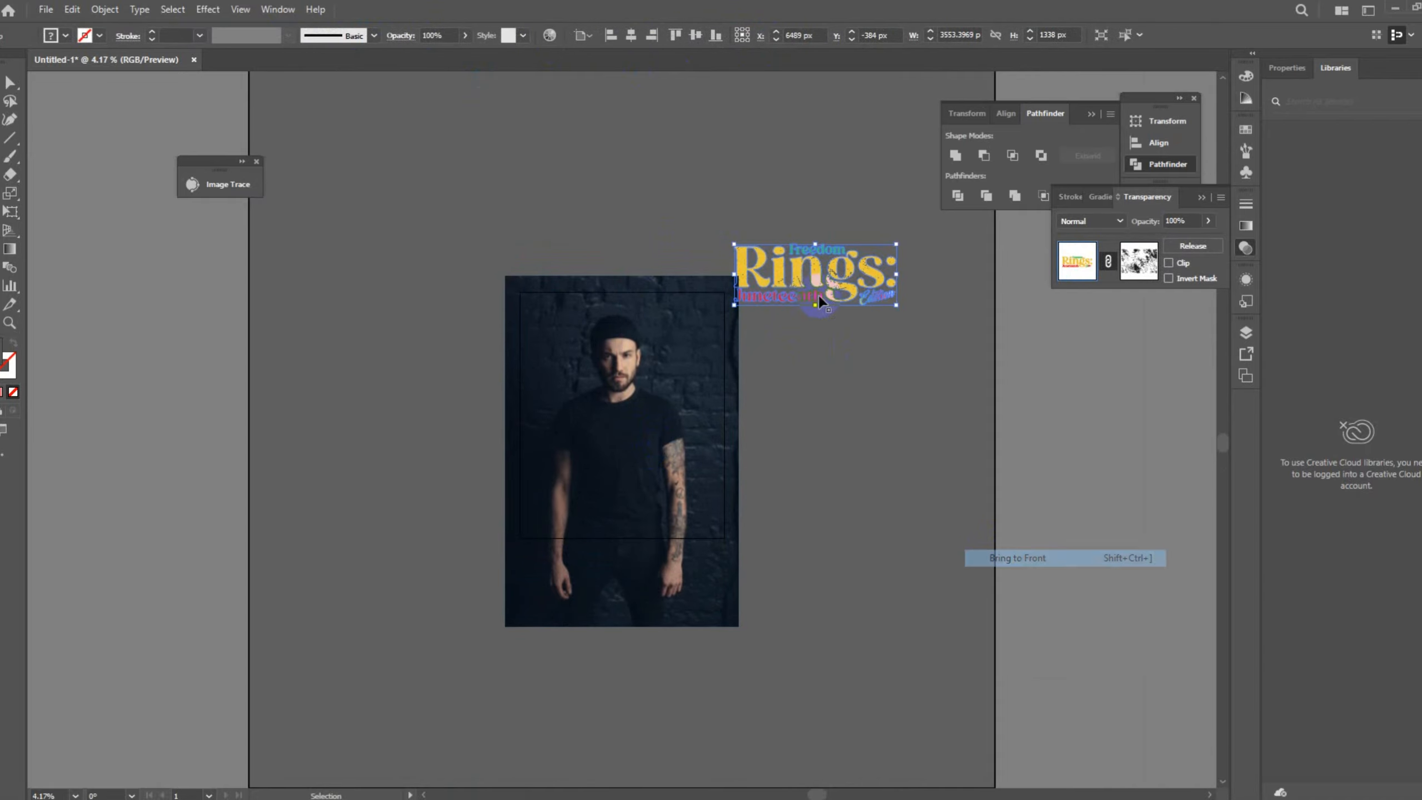
drag(862, 280, 714, 428)
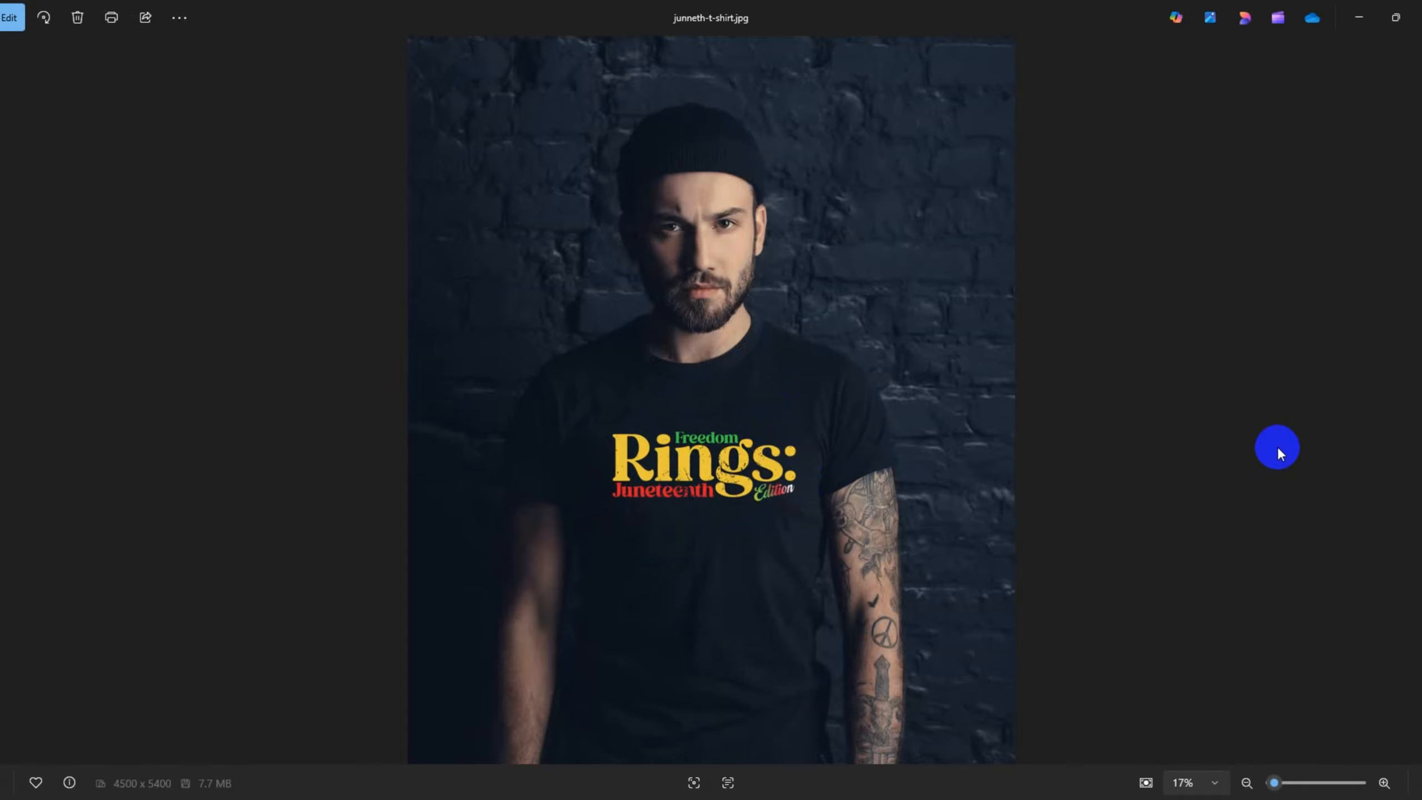
- View the exported mockup image junneth-t-shirt.jpg in full screen in the photo viewer
click(1415, 782)
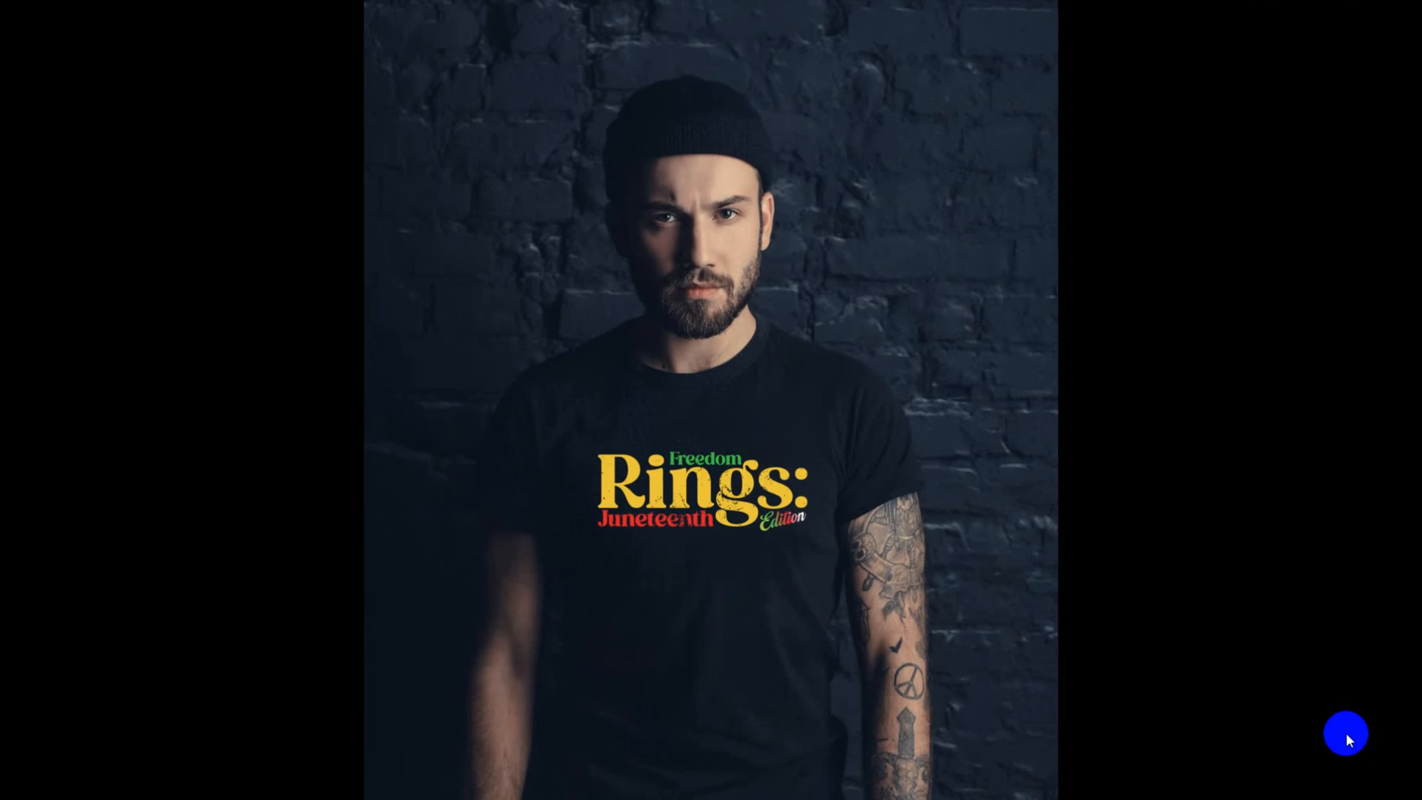